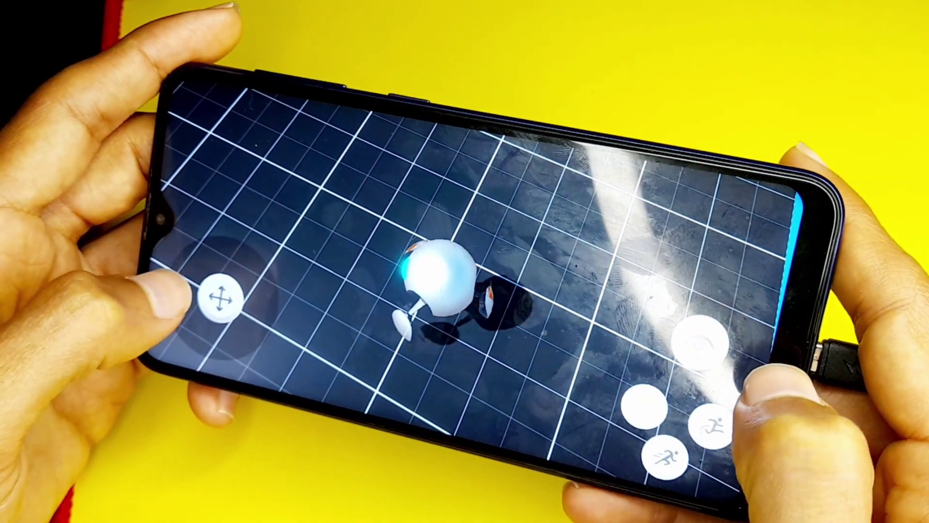
- Turn the in-game camera toward the sky, stop play mode, and minimise the Unity Editor
left_click(464, 203)
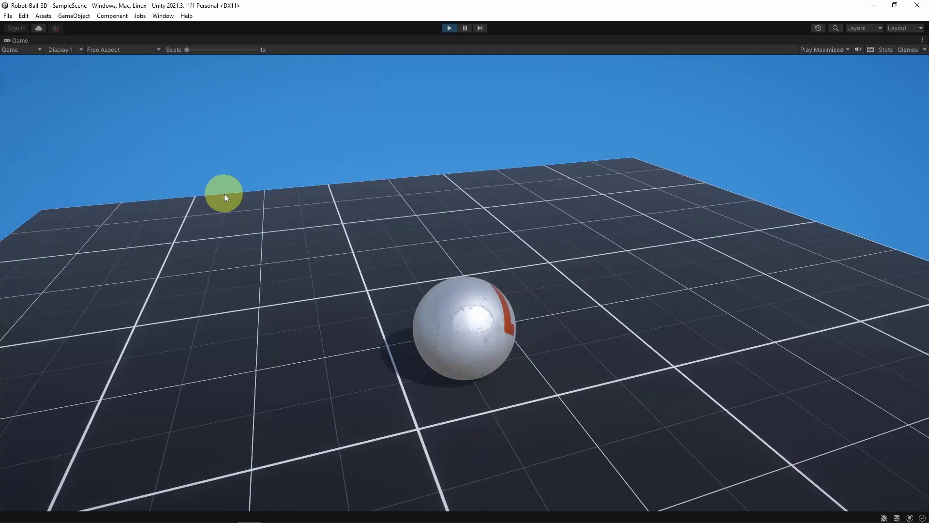
left_click_drag(225, 193, 420, 99)
left_click(455, 29)
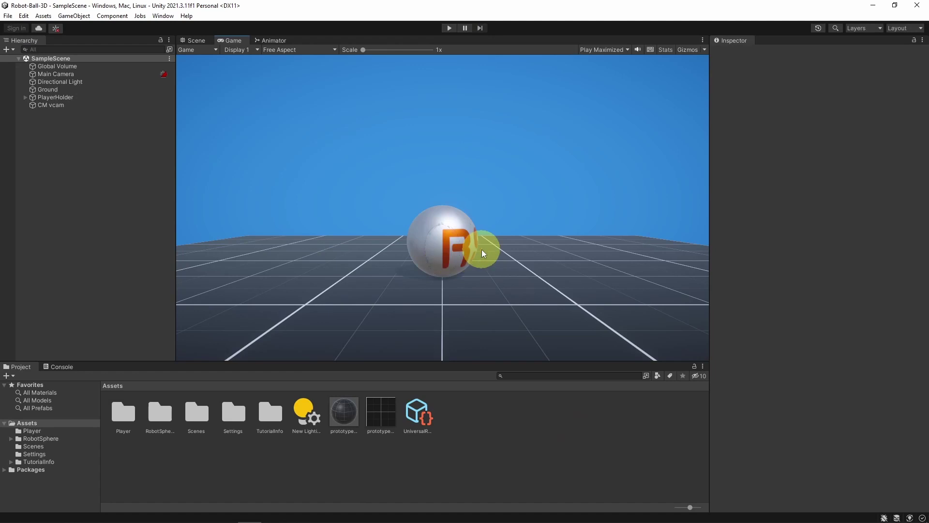
left_click(873, 5)
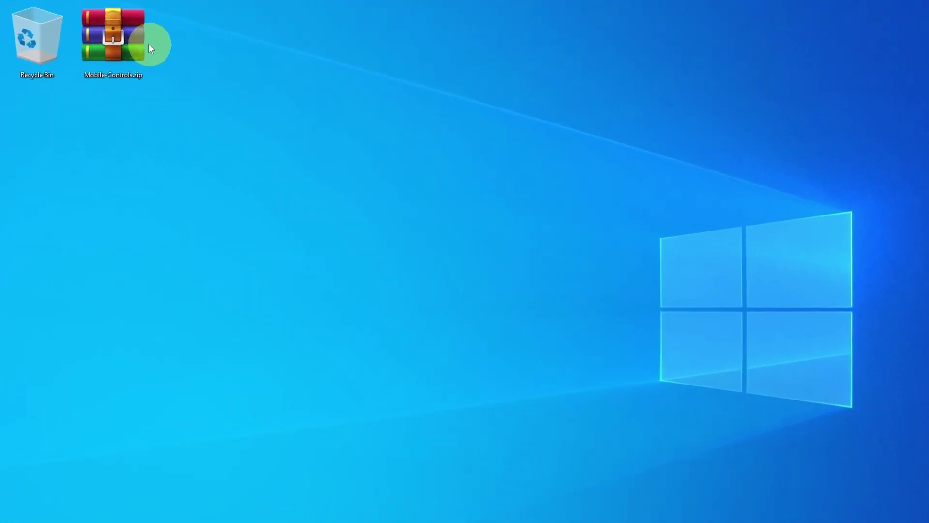
- Select Mobile-Controls.zip, glance at Unity Hub's new project templates, and minimise Unity Hub again
left_click(118, 58)
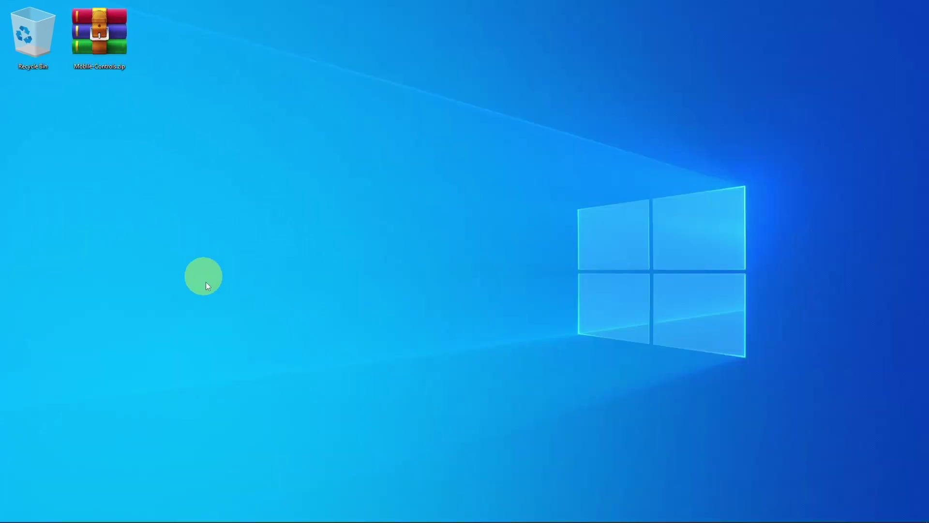
mouse_move(188, 517)
left_click(132, 513)
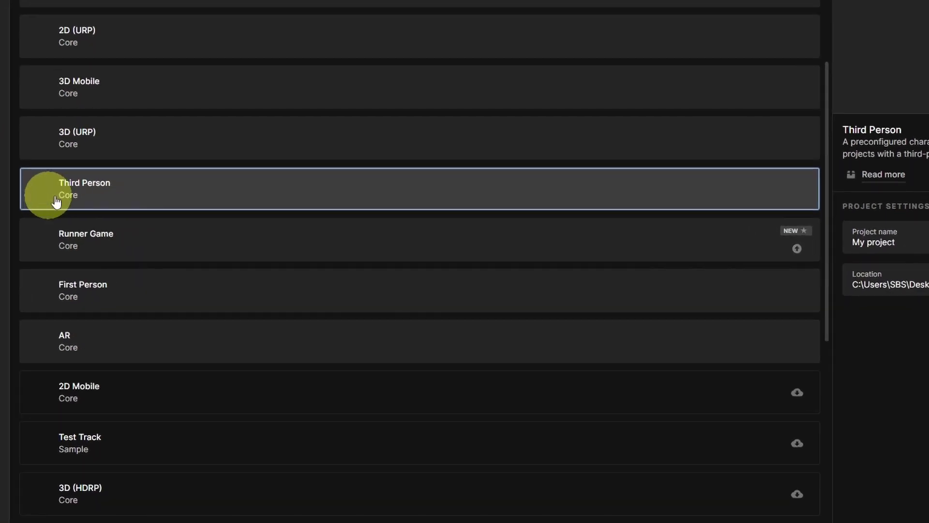
left_click(876, 15)
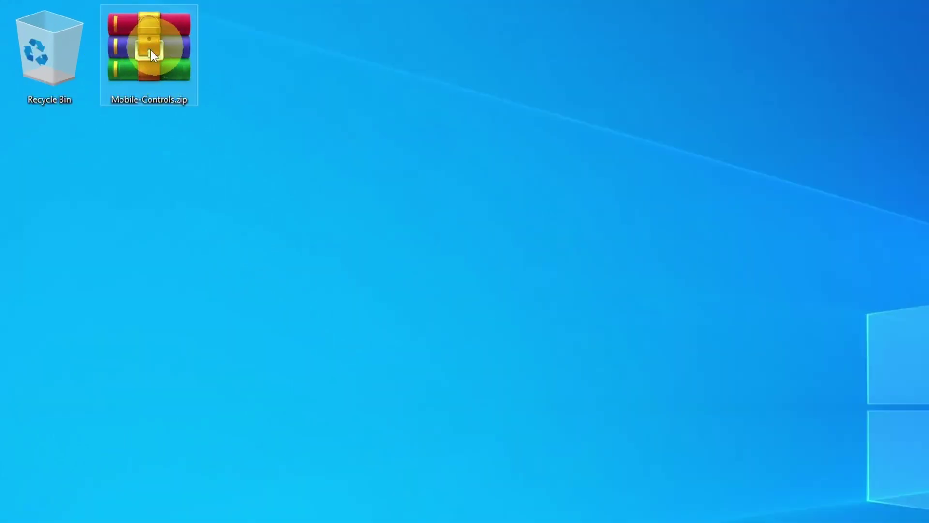
- Extract Mobile-Controls.zip in place and drag the Mobile-Controls folder into Unity's Assets
right_click(113, 31)
left_click(227, 121)
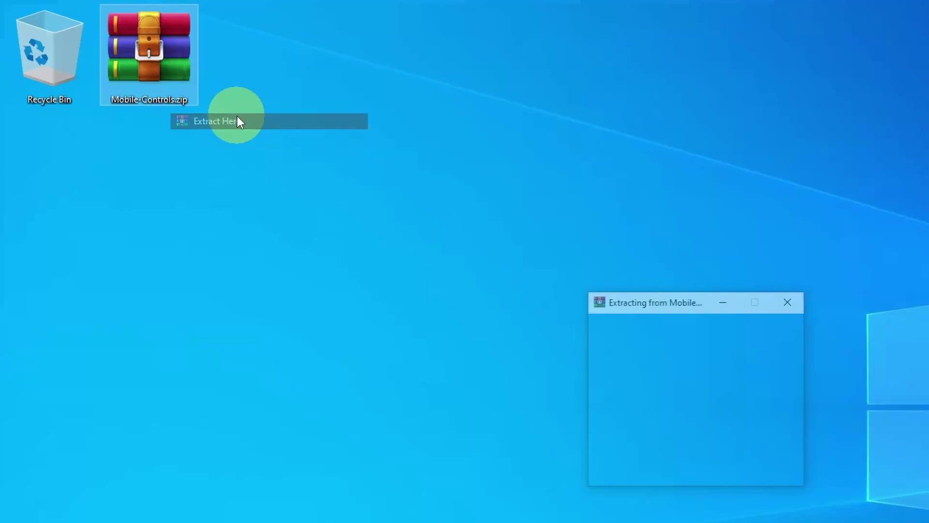
left_click_drag(10, 118, 48, 415)
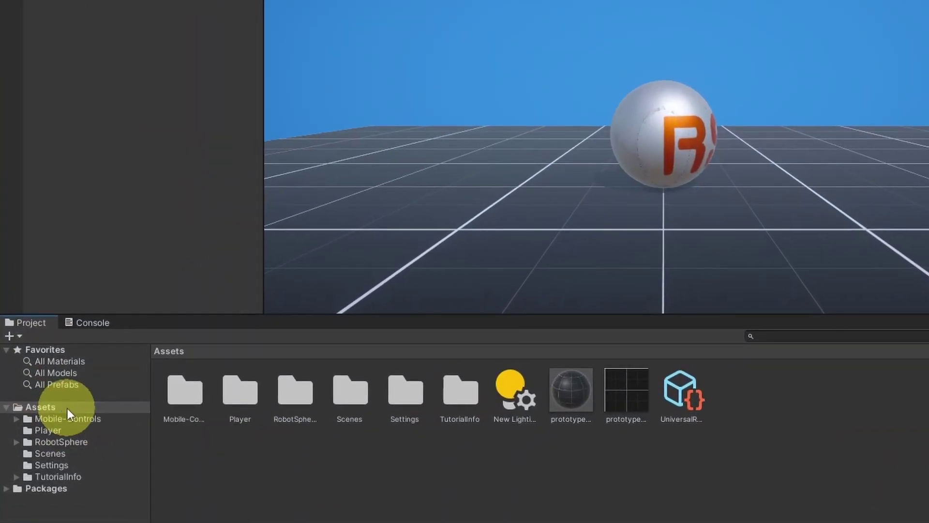
- Browse Mobile-Controls > Prefabs > CanvasInputs and inspect the Joysticks and TouchZones UI_Canvas prefabs
left_click(59, 425)
double_click(187, 395)
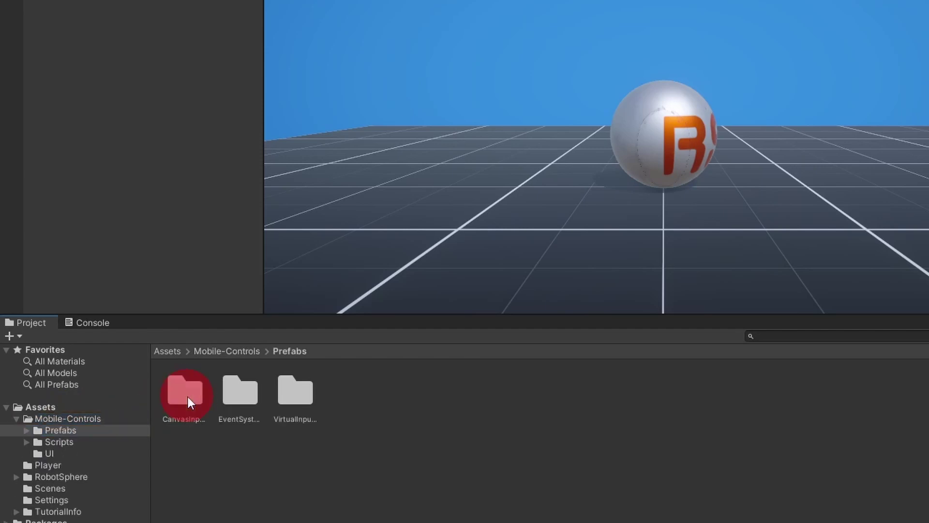
double_click(186, 396)
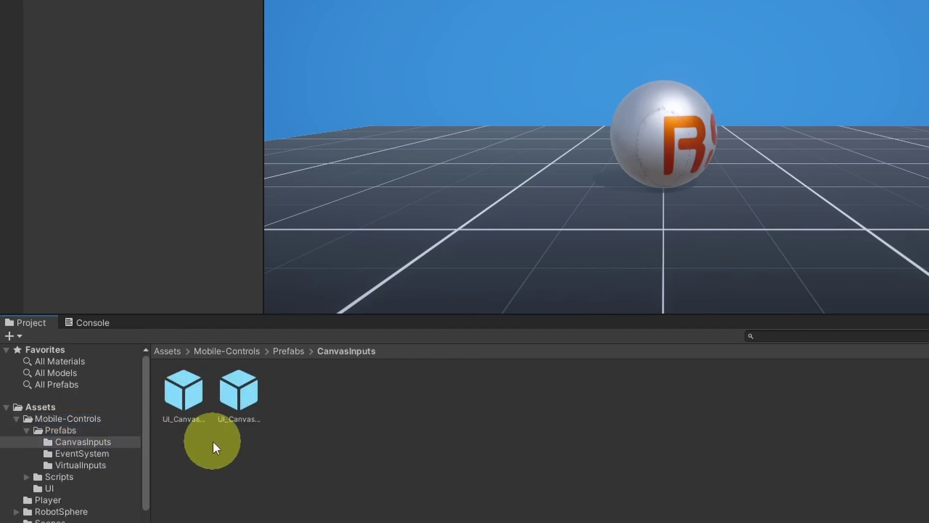
left_click(217, 416)
left_click(201, 398)
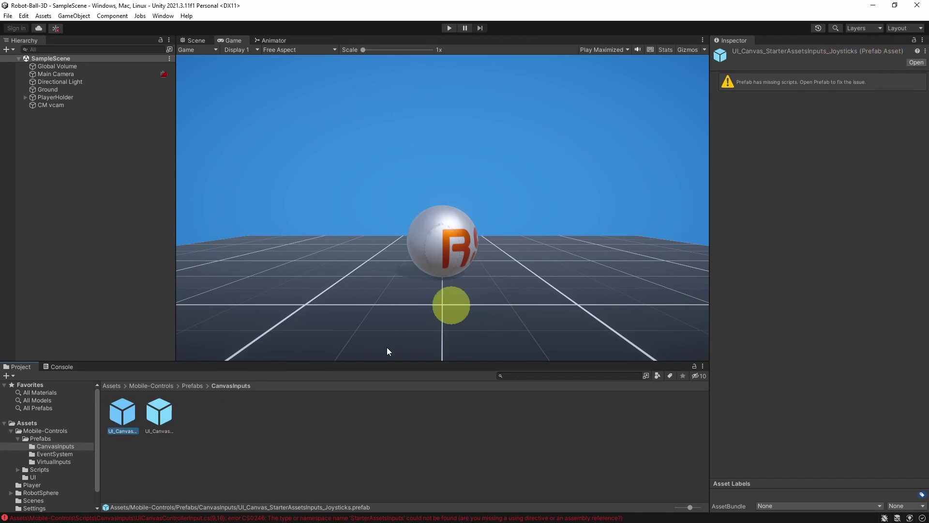
left_click(191, 475)
left_click(170, 423)
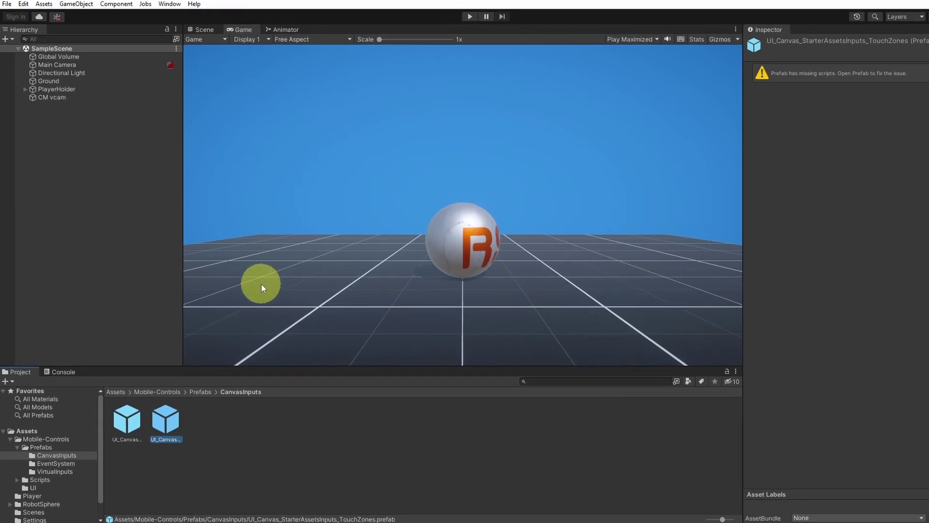
- Drag UI_Canvas_StarterAssetsInputs_Joysticks into the Hierarchy, then return to the Assets root folder
left_click(124, 416)
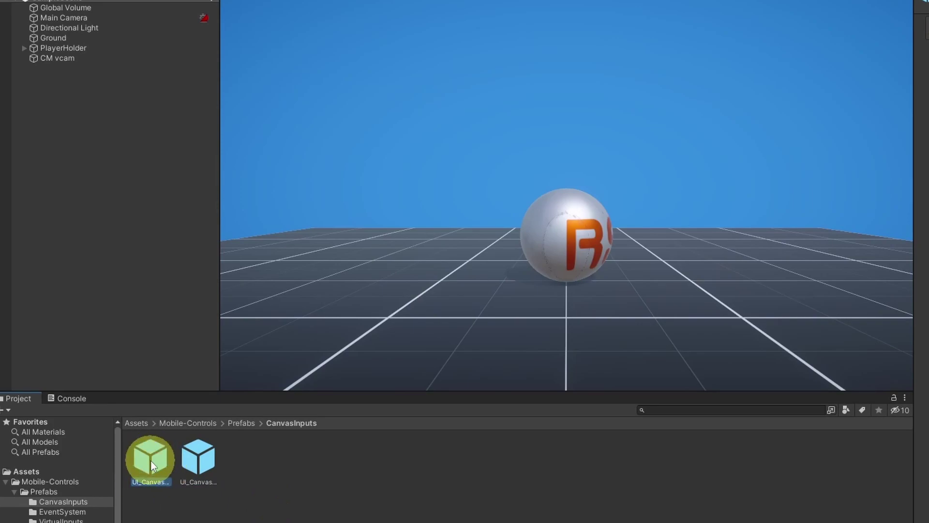
left_click_drag(150, 461, 96, 163)
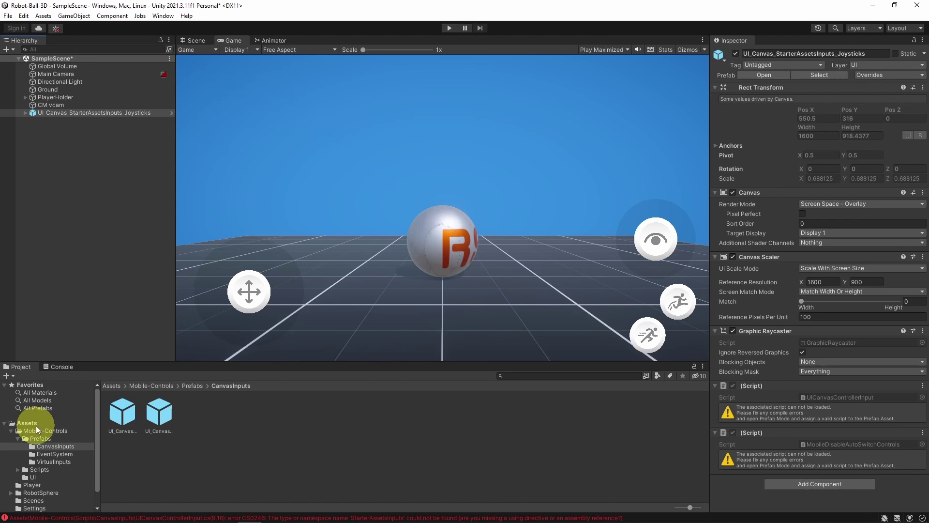
left_click(92, 422)
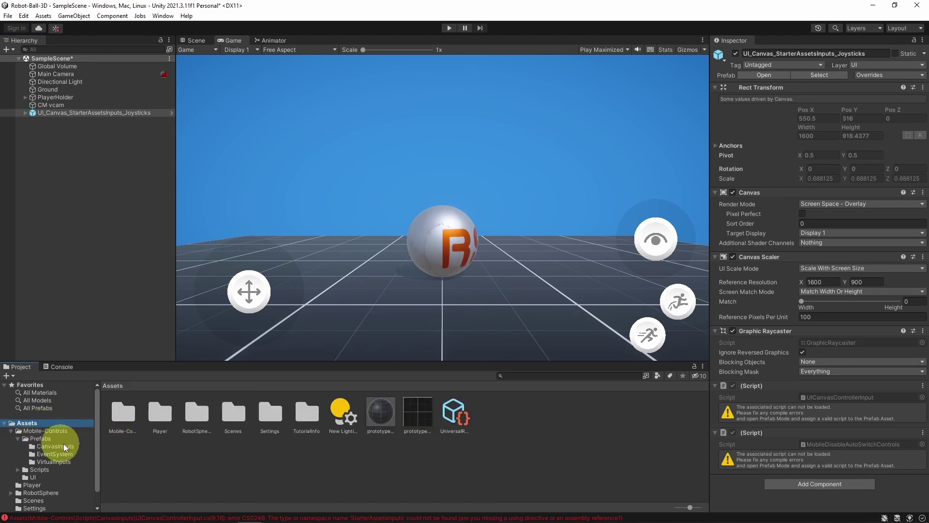
- Review PlayerInputsManger's five input fields and OnMove handler, then ping the Joysticks canvas's controller script
left_click(52, 484)
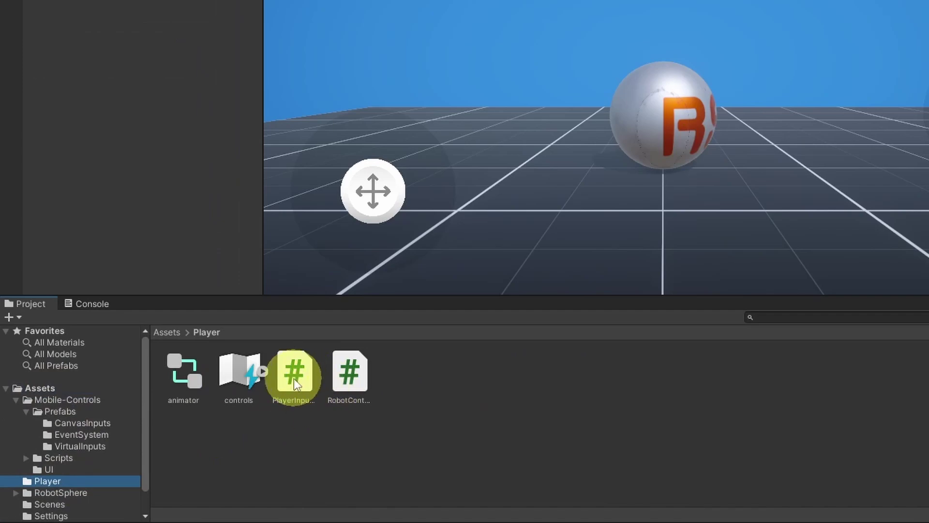
double_click(299, 377)
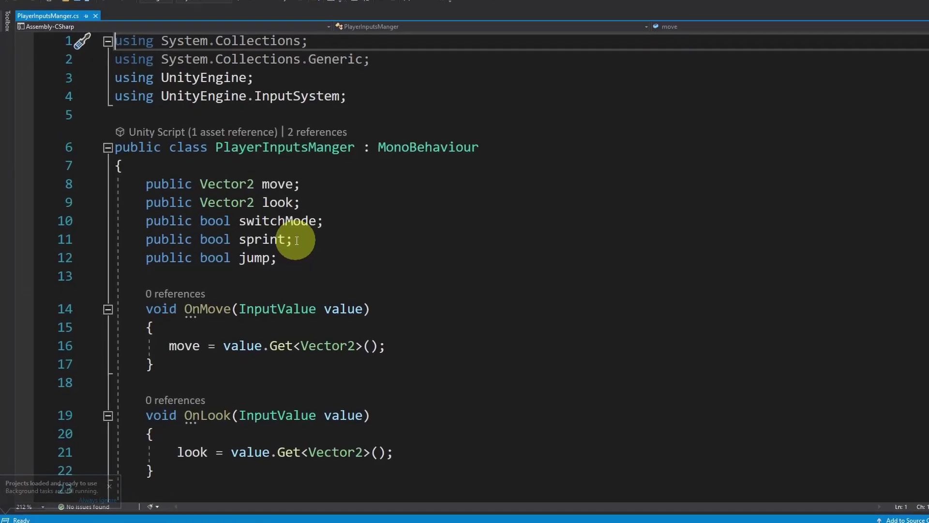
left_click_drag(328, 238, 78, 158)
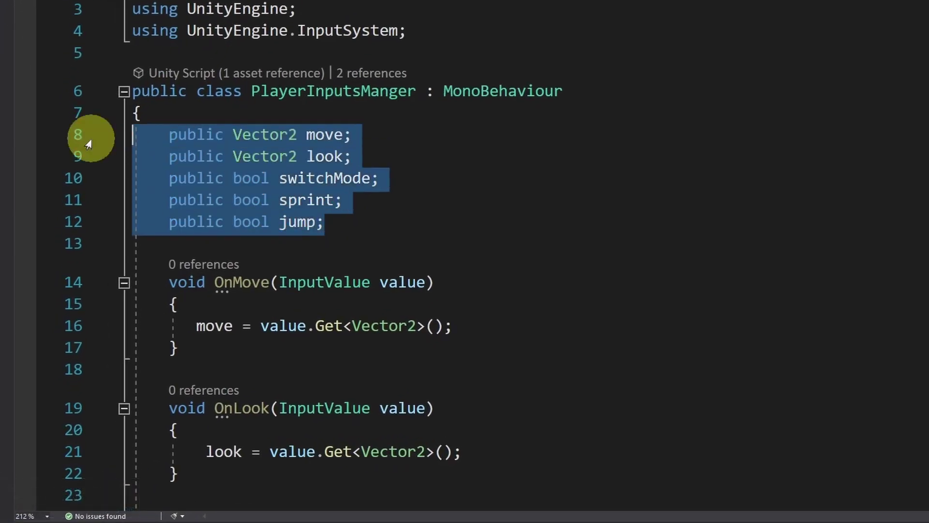
left_click(402, 133)
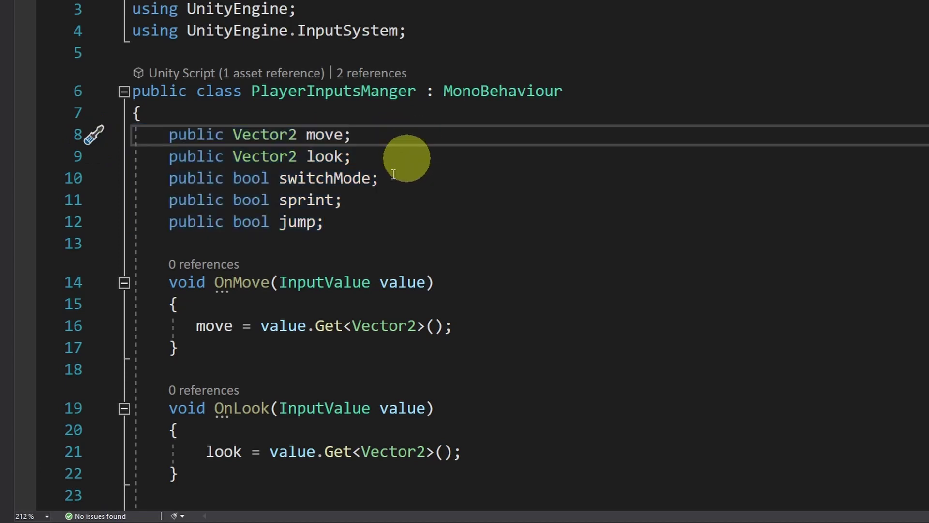
double_click(232, 282)
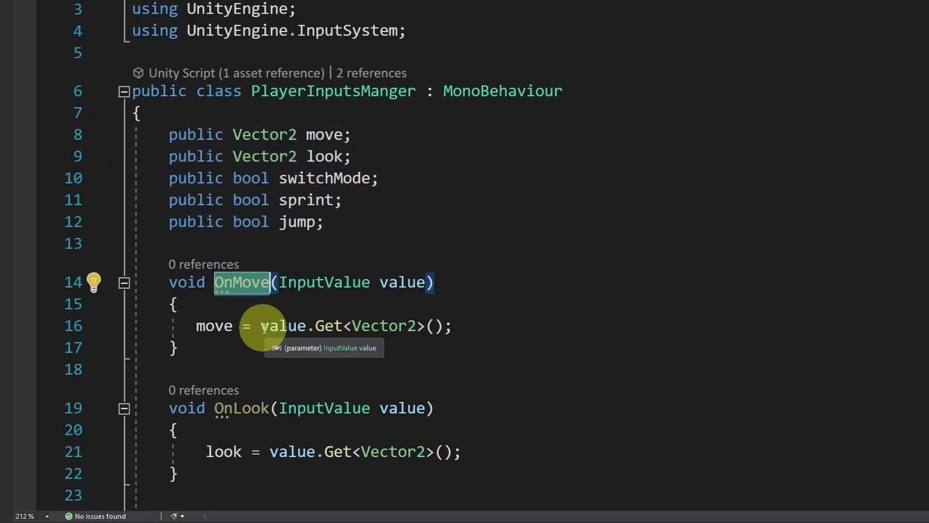
left_click_drag(261, 327, 453, 326)
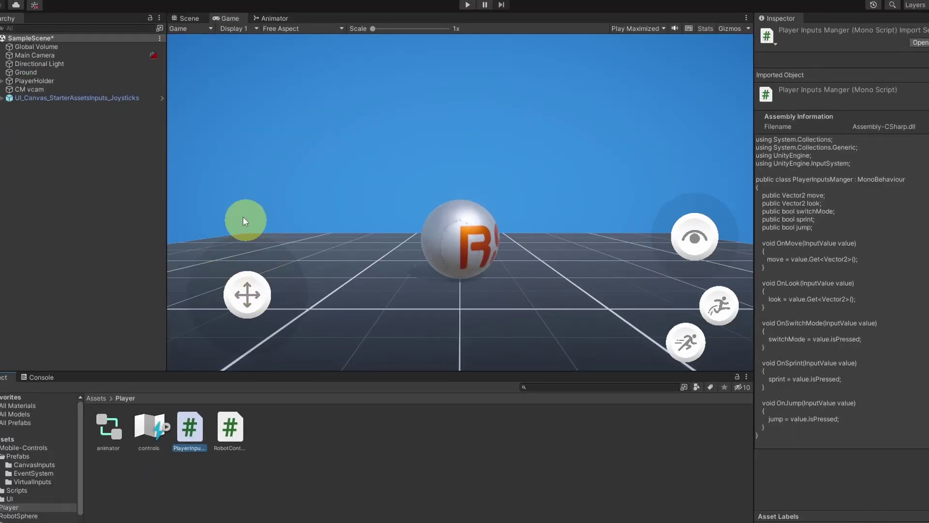
left_click(96, 97)
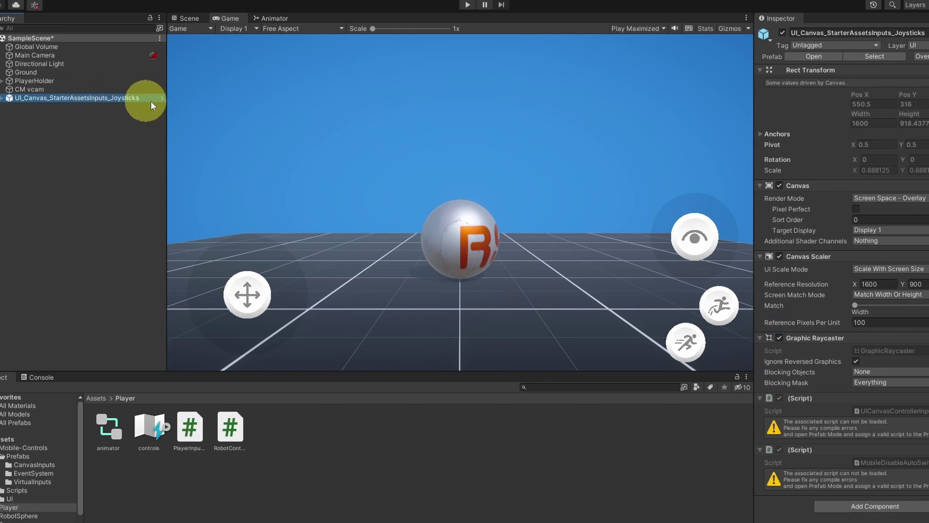
left_click(916, 412)
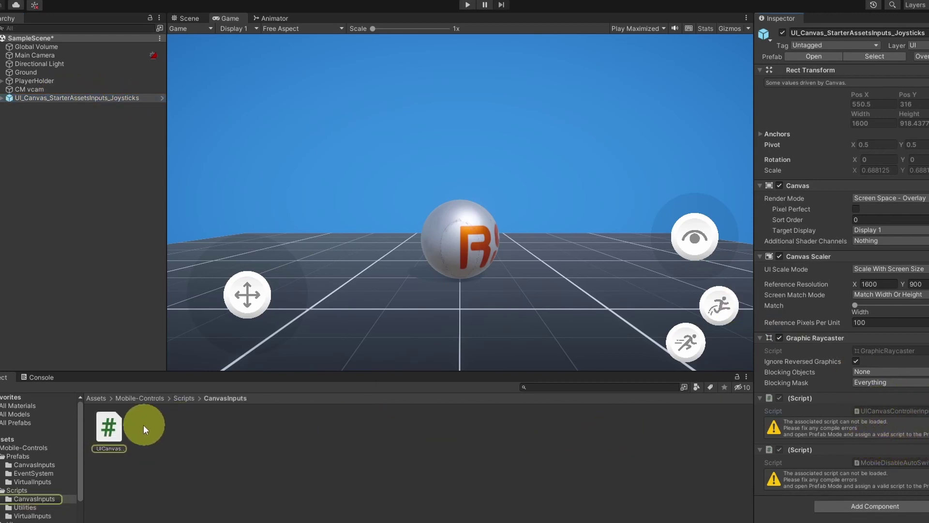
- Open UICanvasControllerInput and delete its StarterAssets namespace declaration and closing brace
double_click(109, 428)
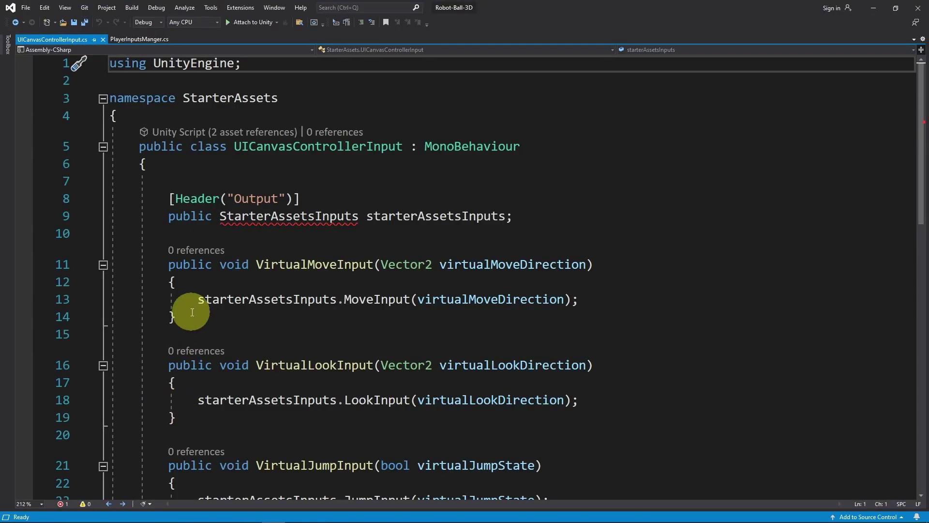
left_click_drag(191, 109, 82, 94)
key("BackSpace")
key("BackSpace")
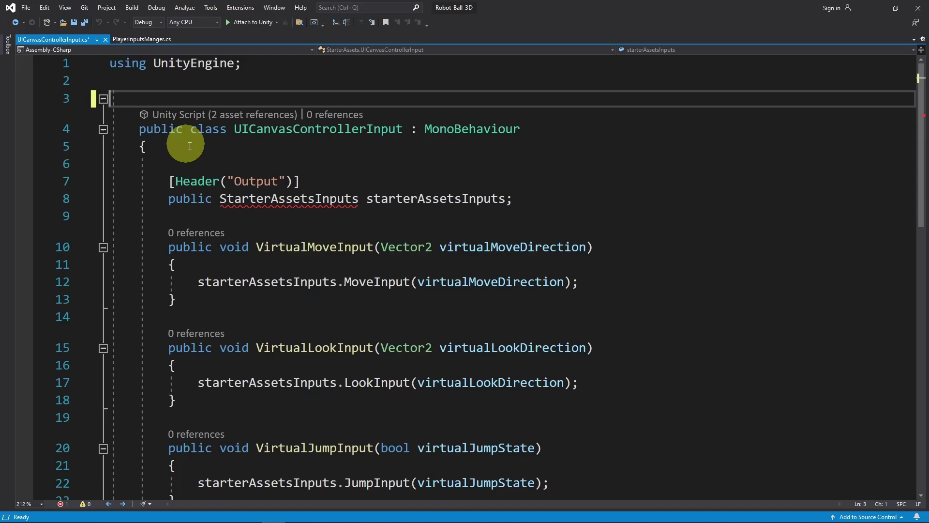
scroll(253, 332, "down", 7)
left_click_drag(127, 235, 78, 230)
key("BackSpace")
key("BackSpace")
key("BackSpace")
scroll(353, 301, "up", 7)
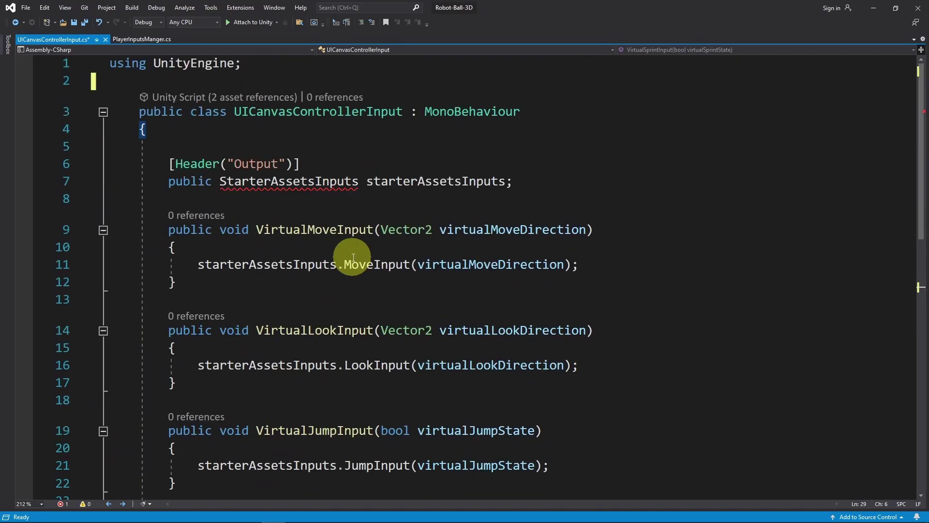
left_click(300, 182)
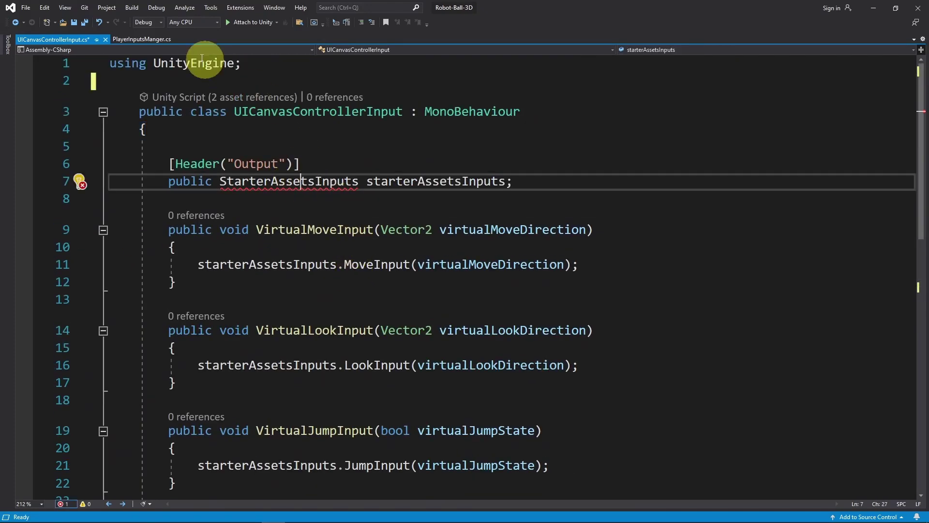
- Change line 7's StarterAssetsInputs field to a PlayerInputsManger named inputs, then minimise Visual Studio
left_click(140, 39)
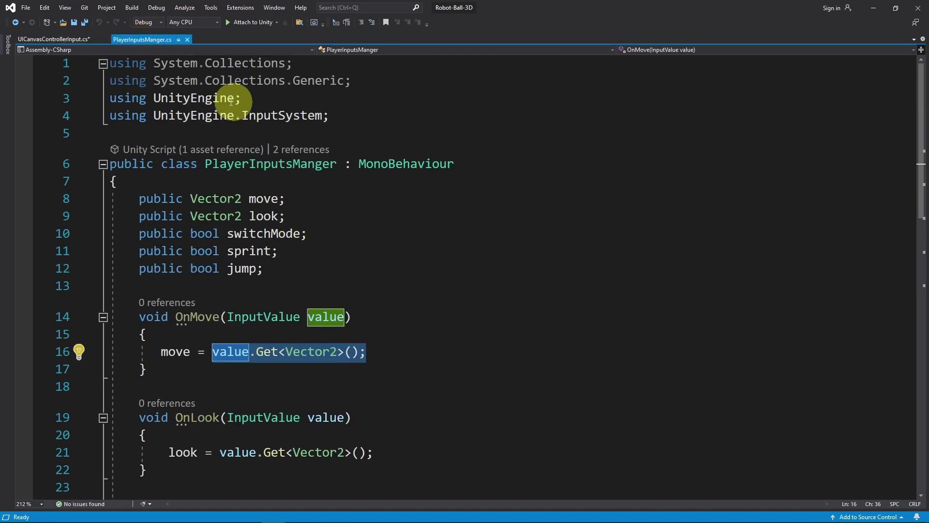
double_click(268, 163)
key("ctrl+c")
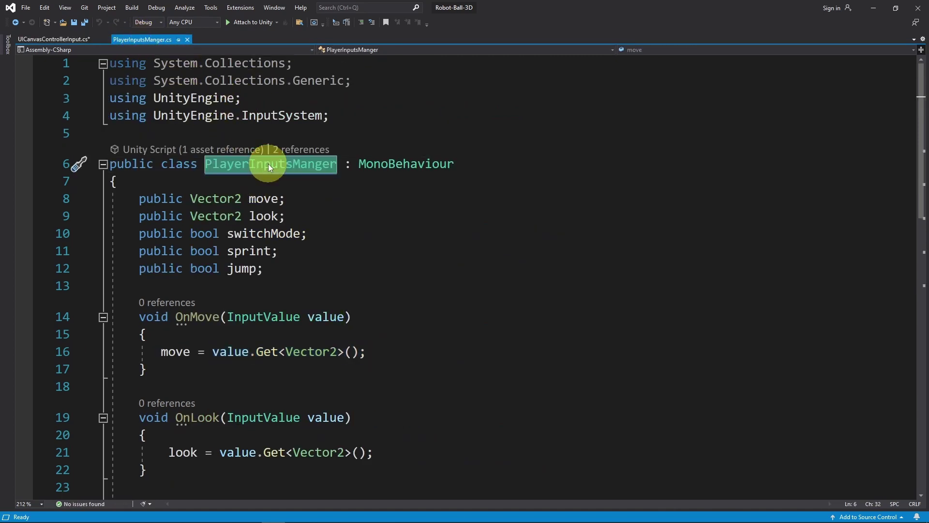
left_click(67, 39)
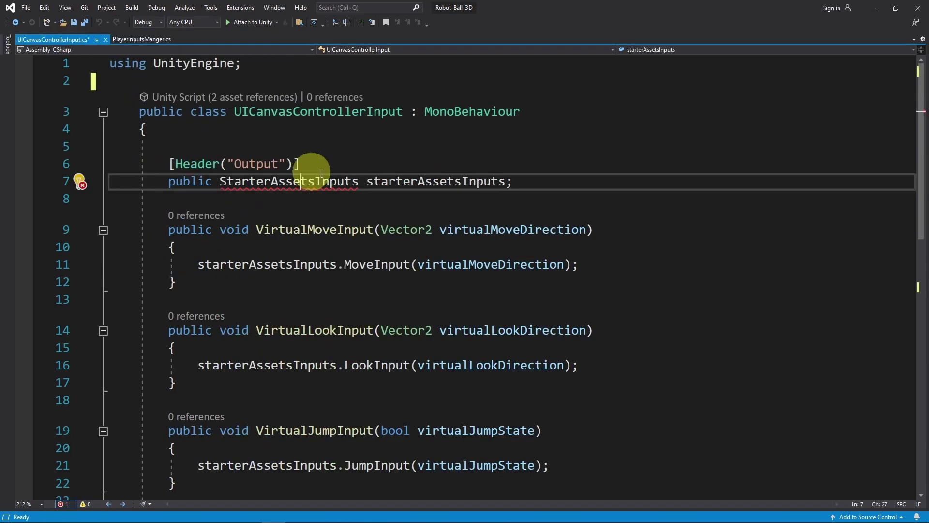
double_click(306, 180)
key("ctrl+v")
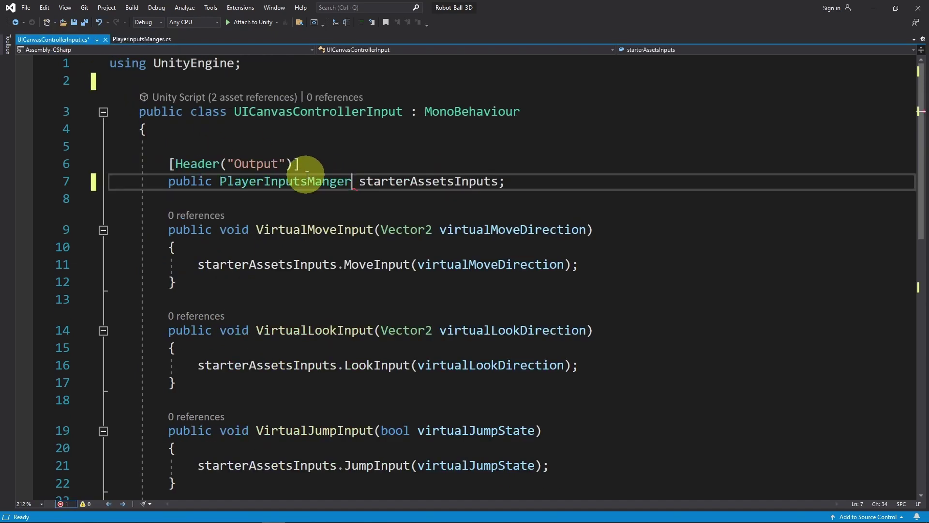
left_click(156, 40)
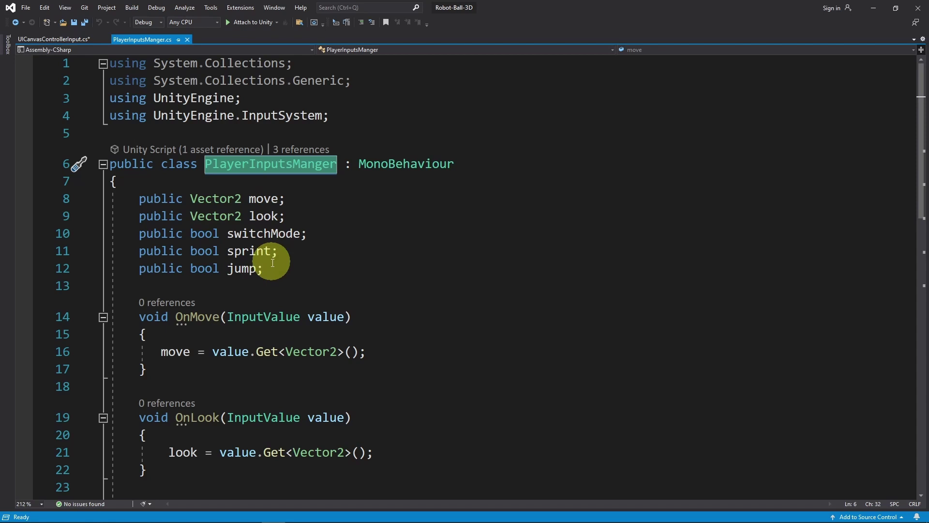
left_click(54, 38)
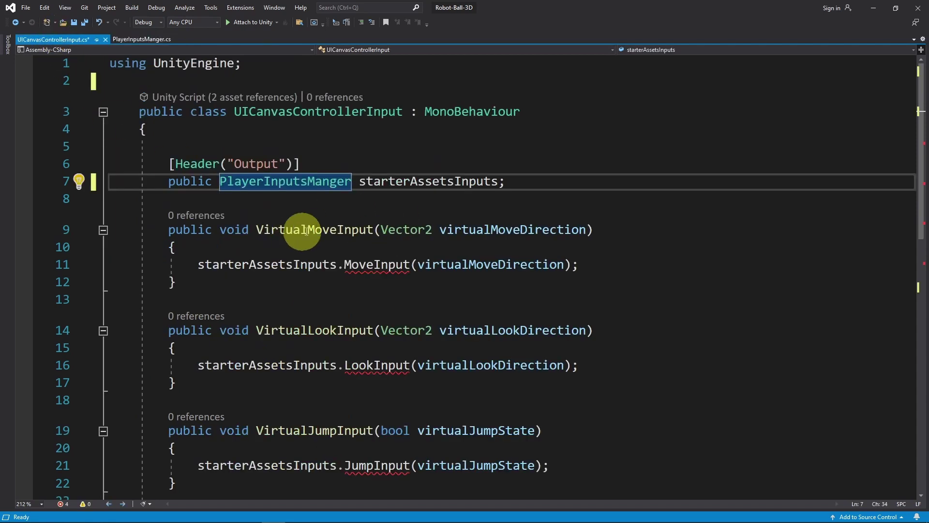
double_click(377, 182)
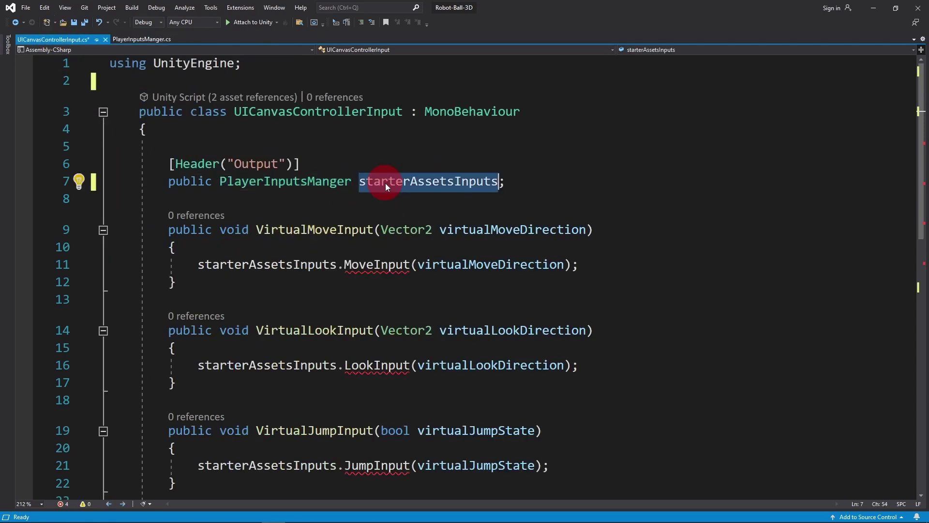
type("inputs")
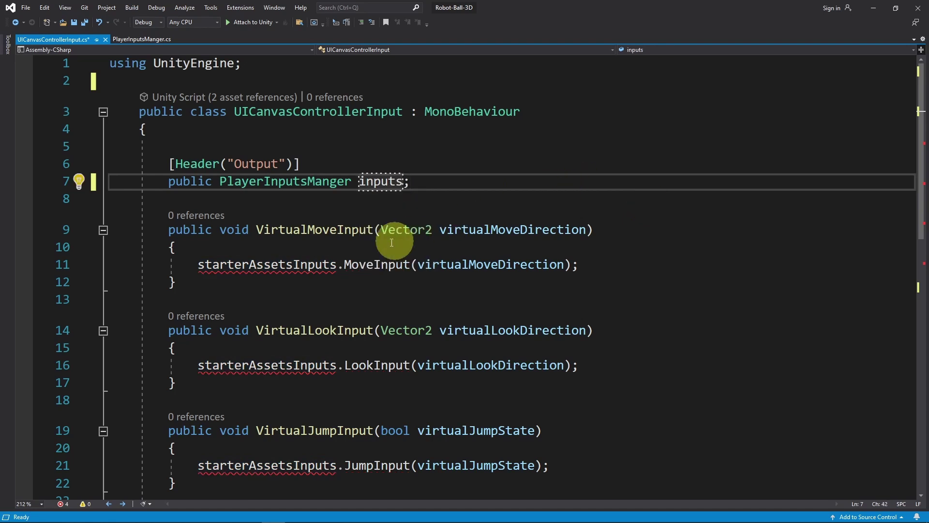
double_click(350, 232)
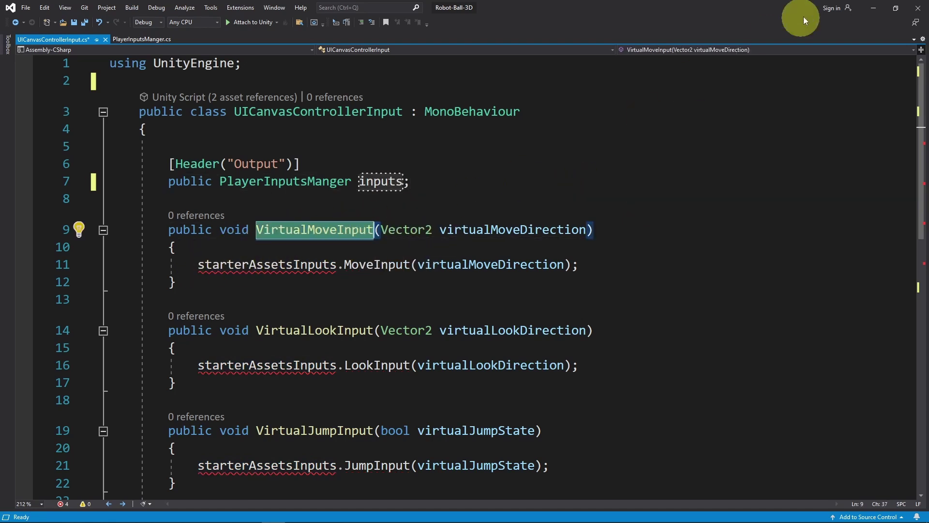
left_click(872, 6)
- Replace line 11 with inputs.move = virtualMoveDirection; and save
left_click(280, 293)
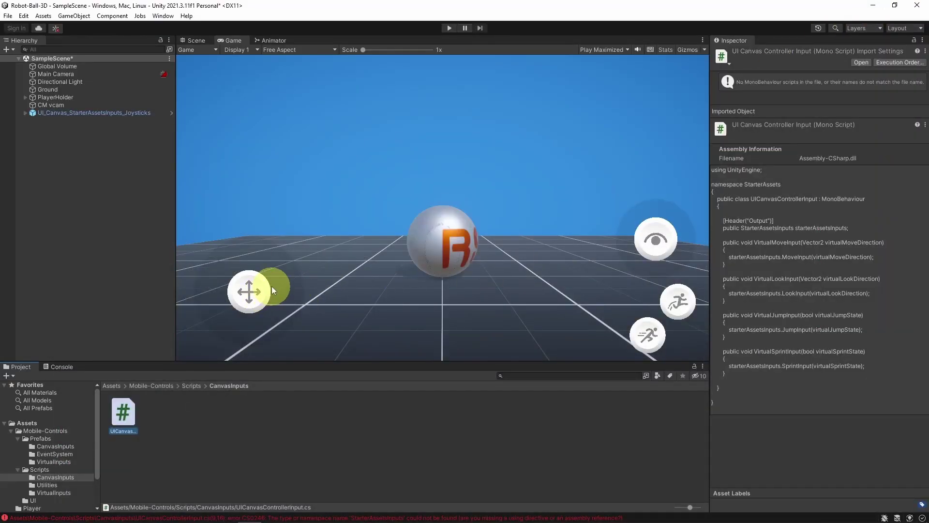
left_click(291, 508)
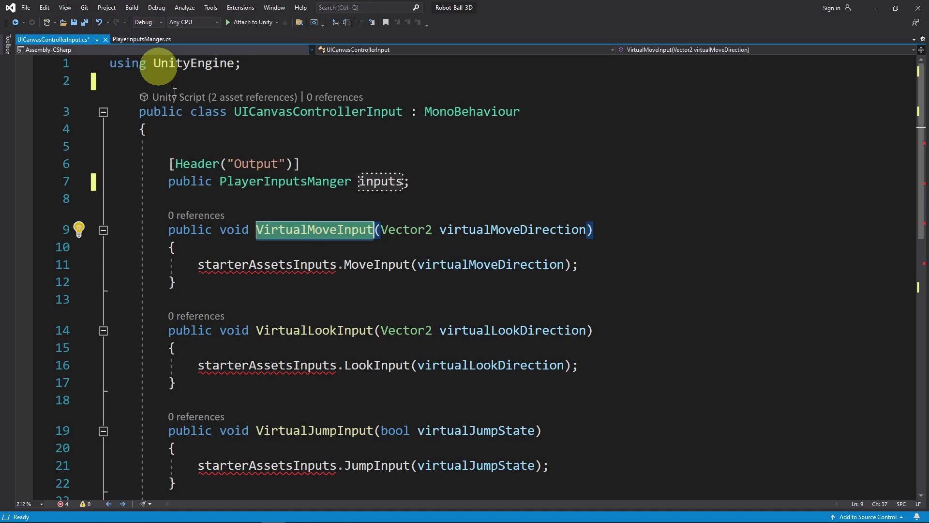
mouse_move(199, 266)
left_click_drag(199, 266, 600, 257)
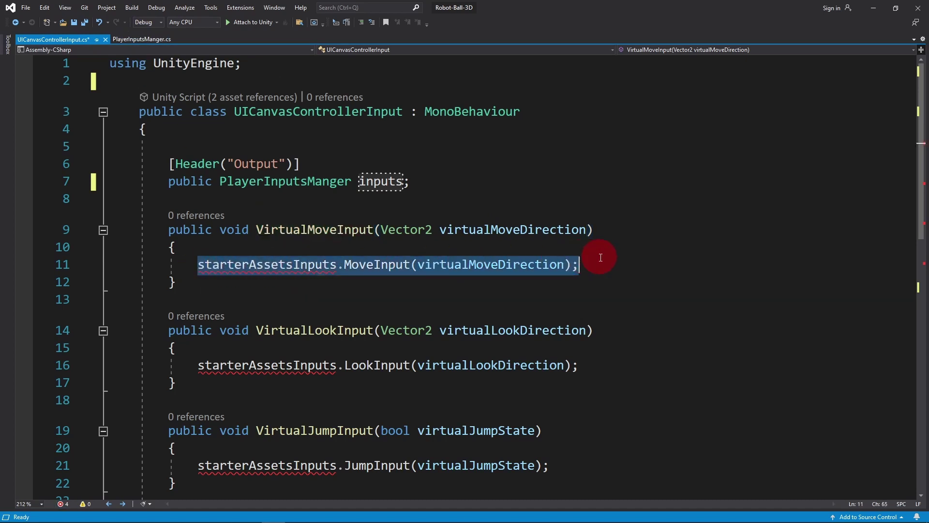
key("Delete")
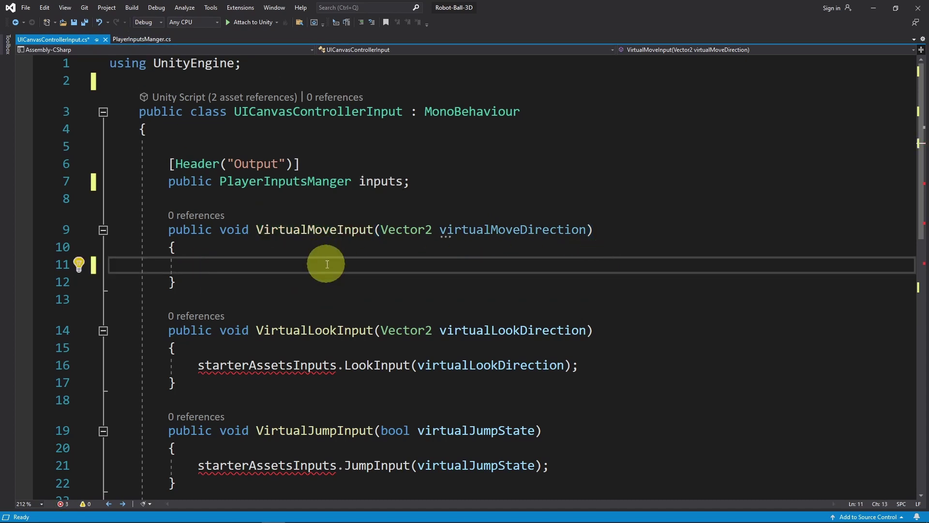
type("inputs.move =")
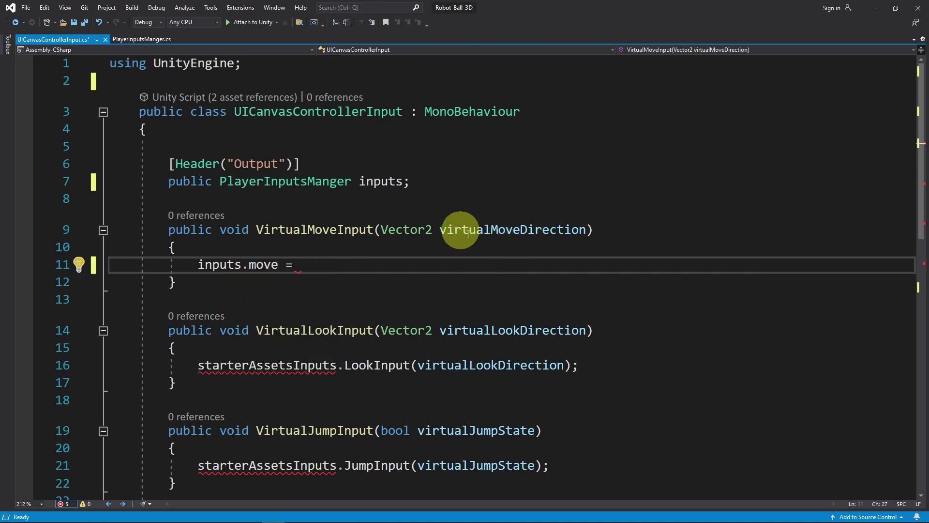
type("virtualMoveDirection;")
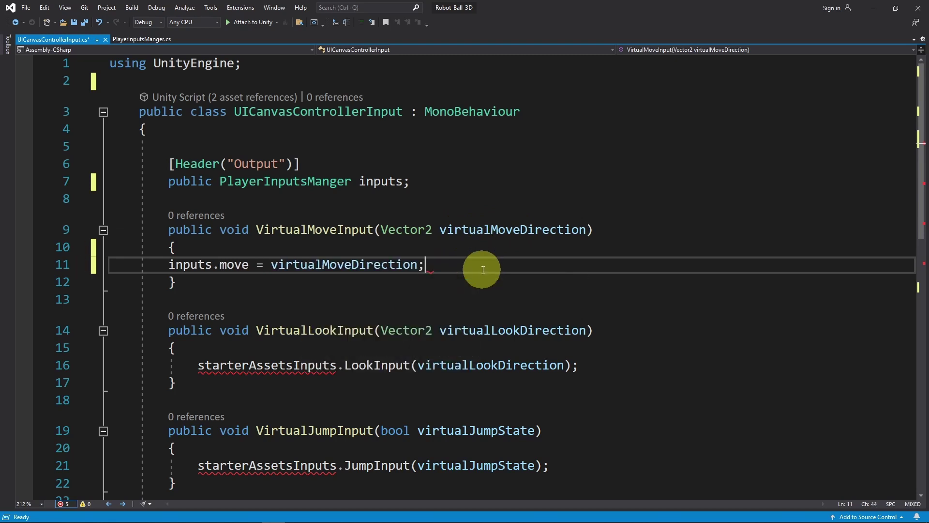
key("ctrl+s")
- Replace line 16 with inputs.look = virtualLookDirection;
scroll(397, 334, "down", 2)
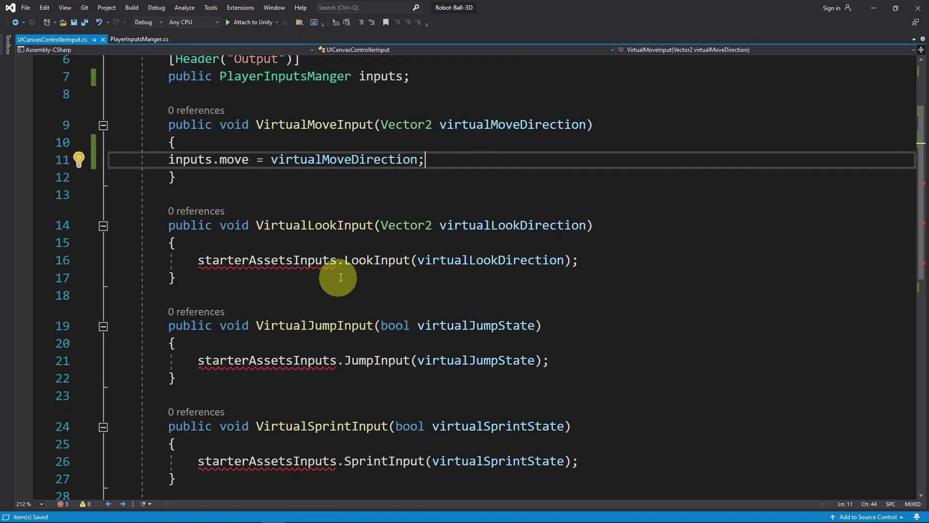
left_click_drag(197, 260, 584, 262)
type("inputs.")
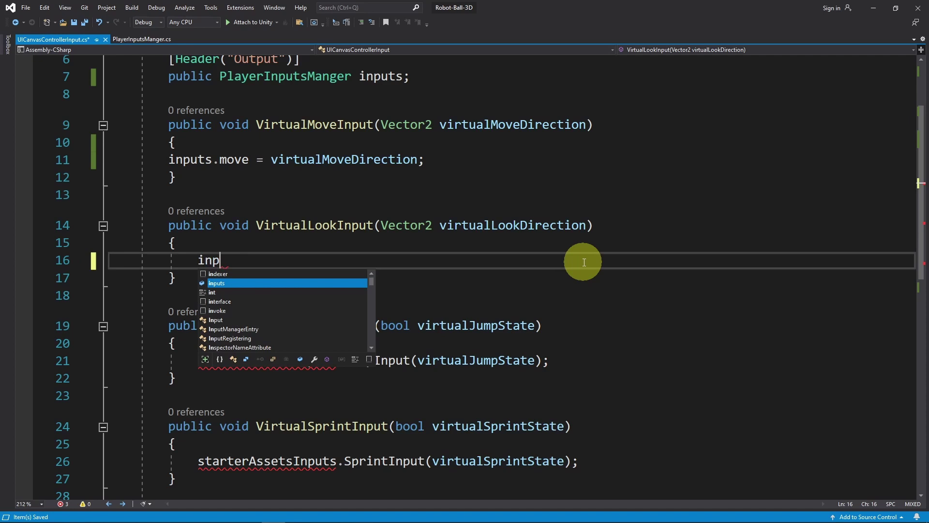
left_click(161, 39)
left_click(61, 39)
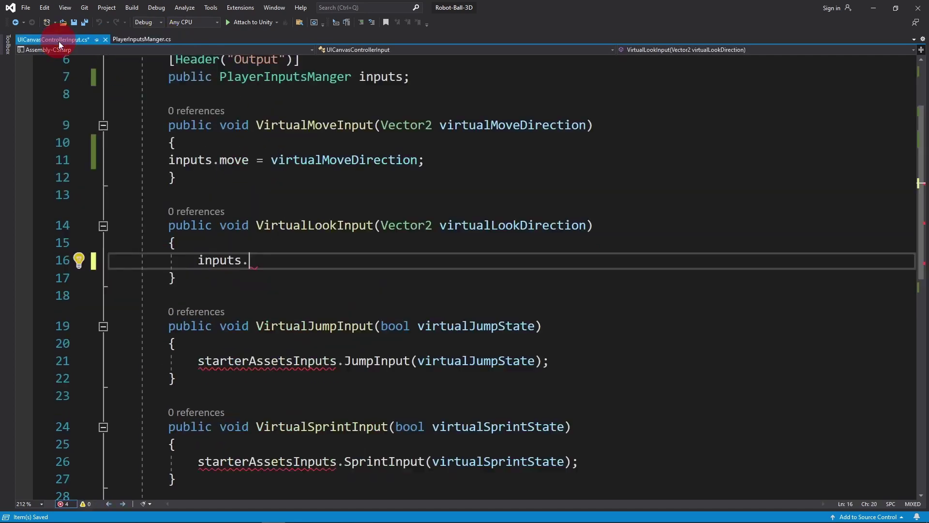
type("look = ")
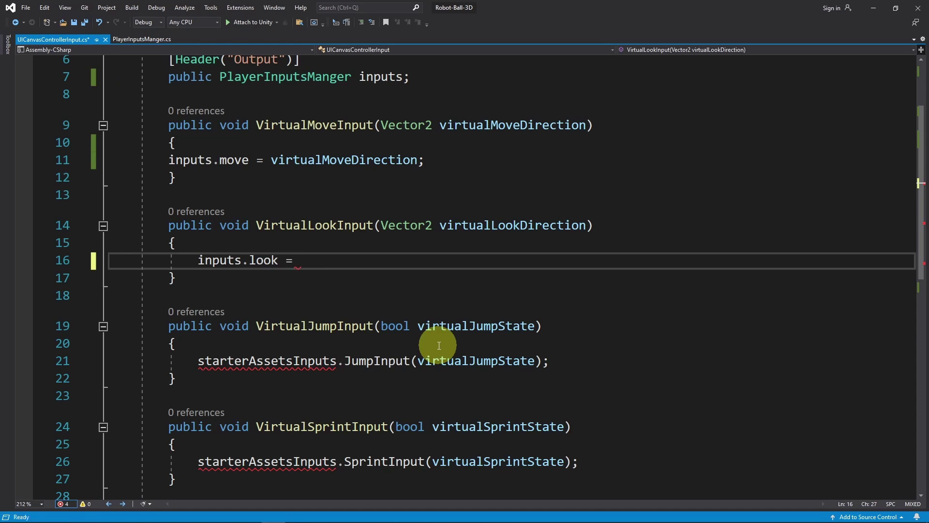
type("virtualLookDirection")
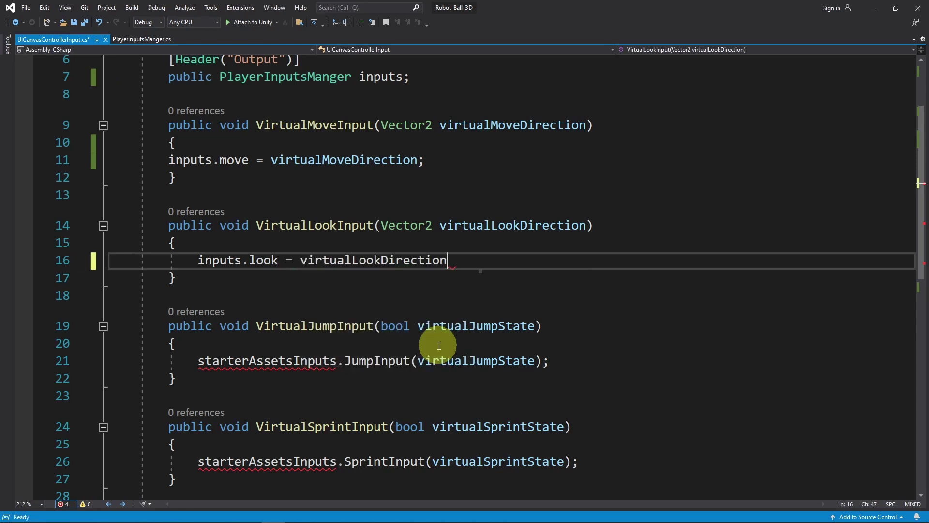
type(";")
- Replace line 21's jump statement with inputs.jump = virtualJumpState;
scroll(435, 346, "down", 1)
left_click(336, 273)
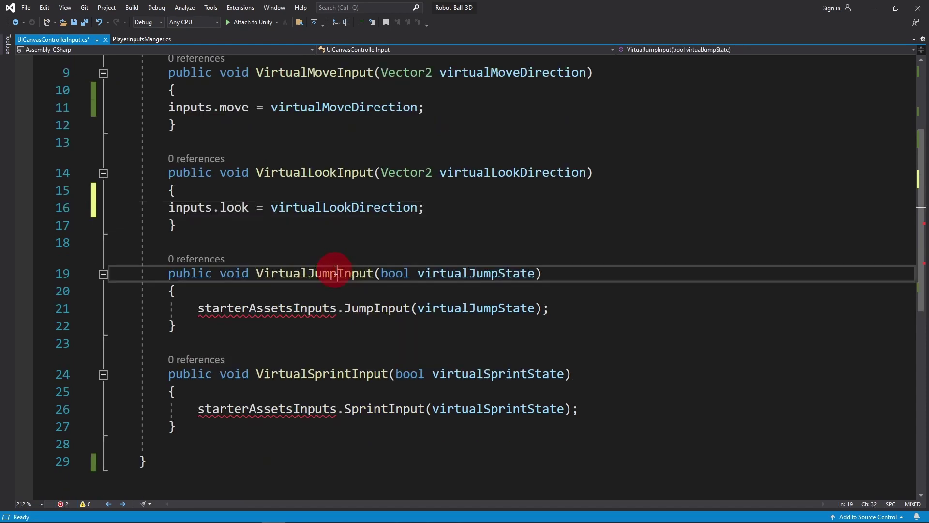
double_click(336, 272)
left_click(873, 8)
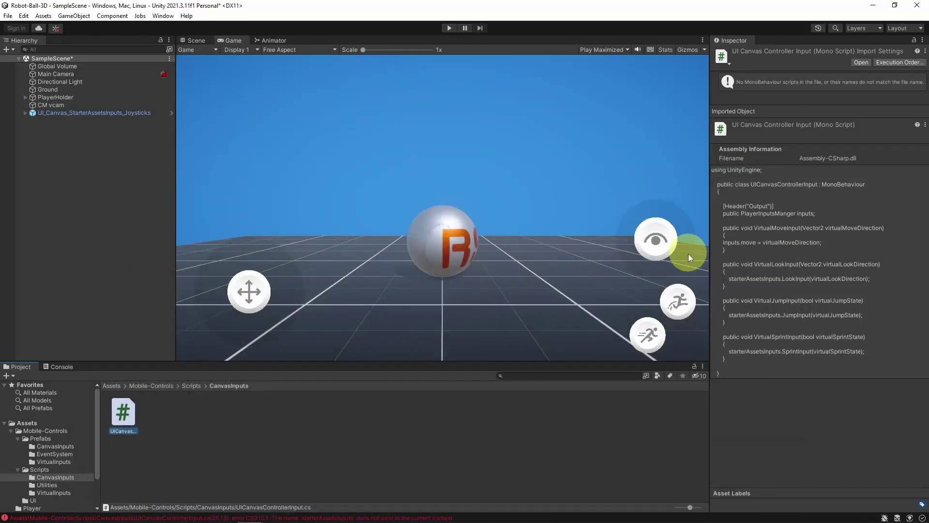
mouse_move(370, 521)
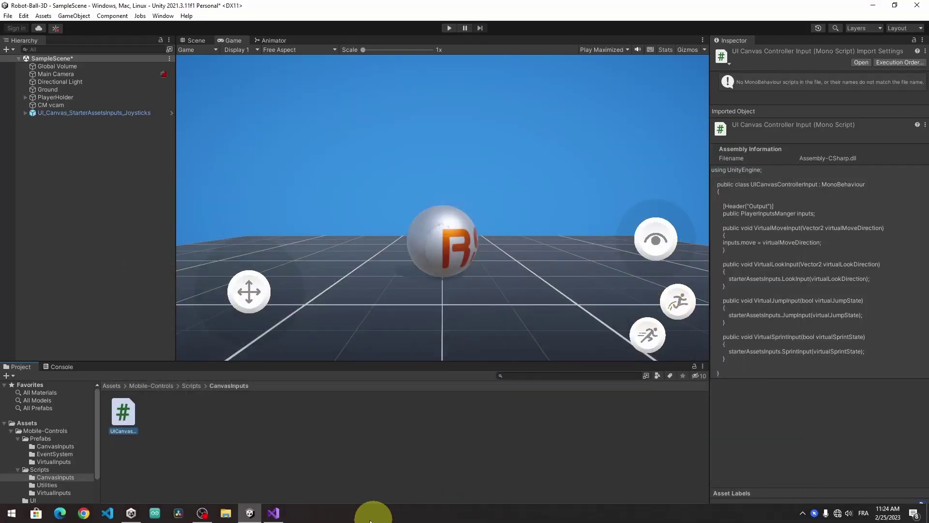
left_click(274, 513)
left_click_drag(198, 308, 603, 307)
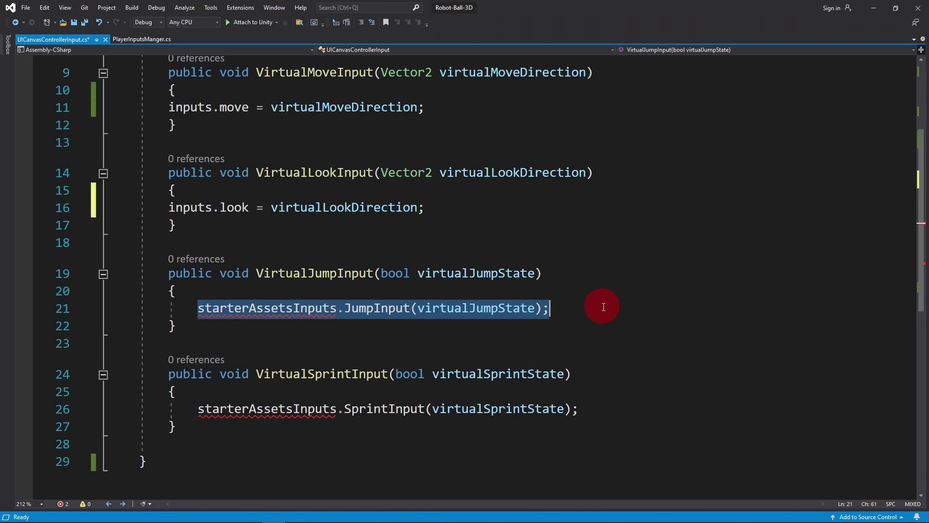
type("inpu")
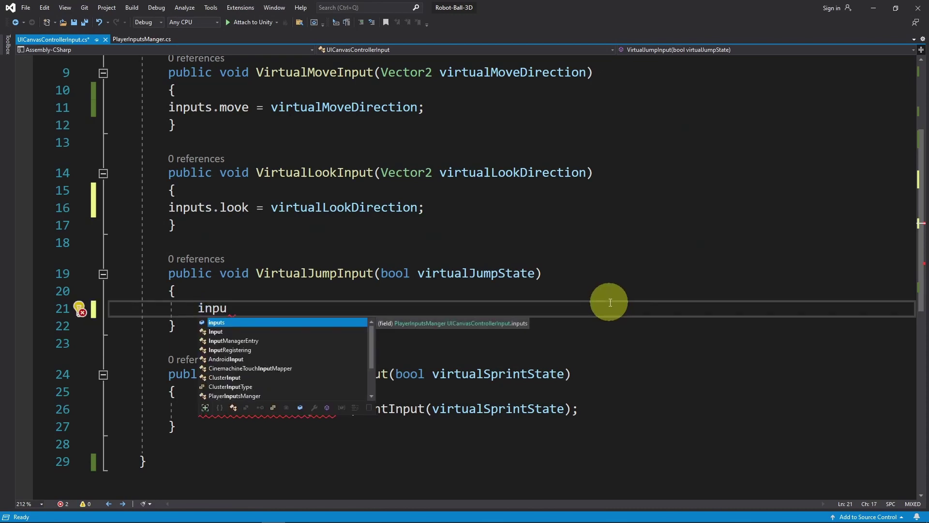
type("ts.ju")
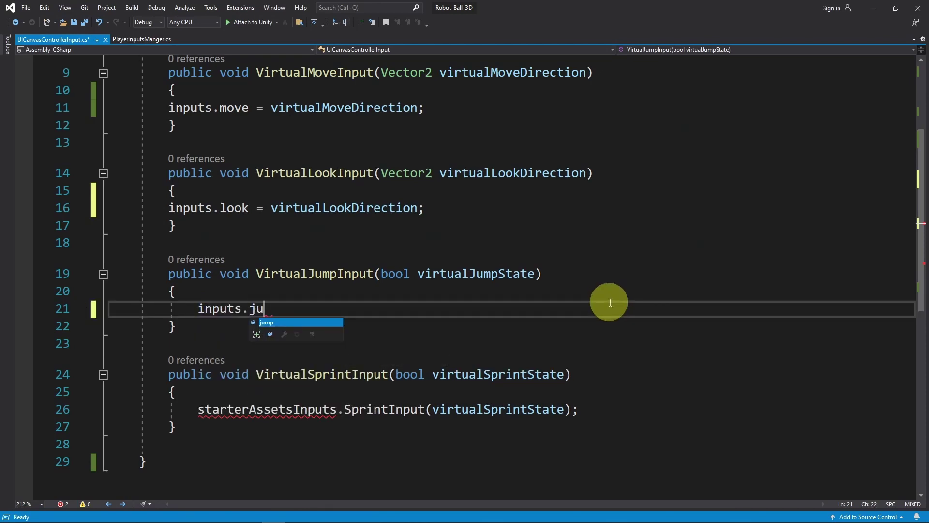
type("mp = vi")
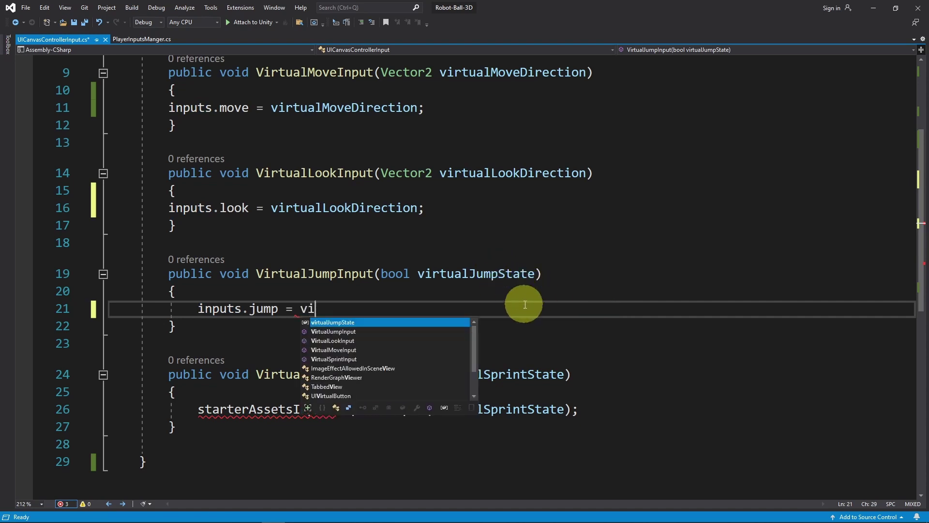
type("rtualJumpState;")
- Replace line 26 with inputs.sprint = virtualSprintState;, save, and return to Unity
scroll(442, 409, "down", 2)
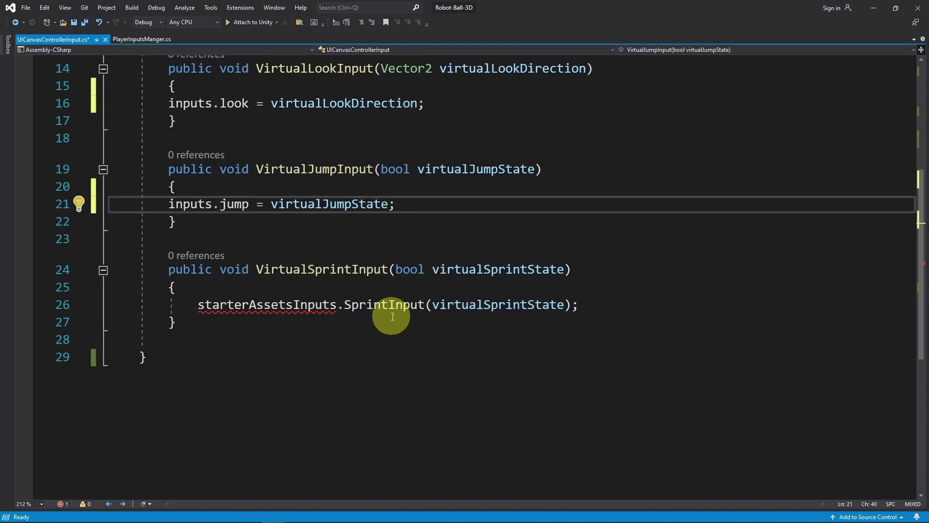
left_click(646, 306)
key("shift+Home")
type("inputs.sprint = ")
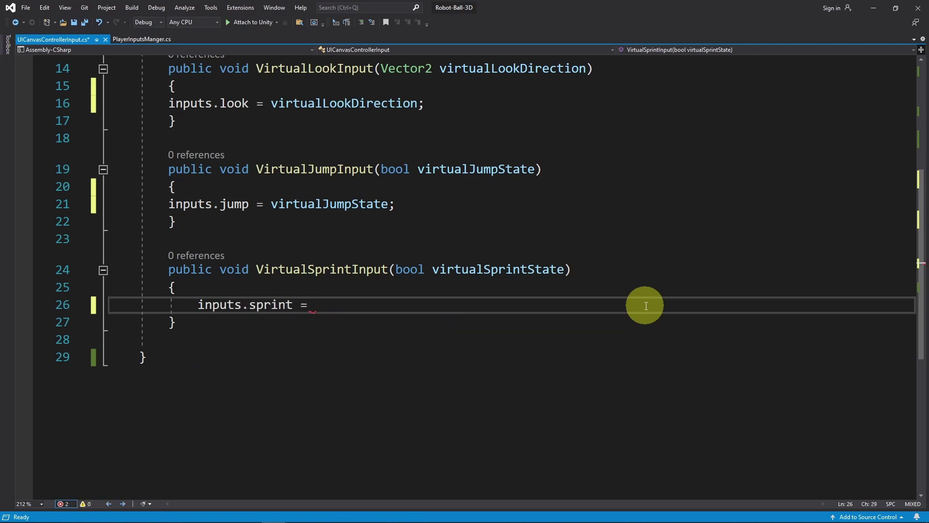
type("virtualSprintState;")
key("ctrl+s")
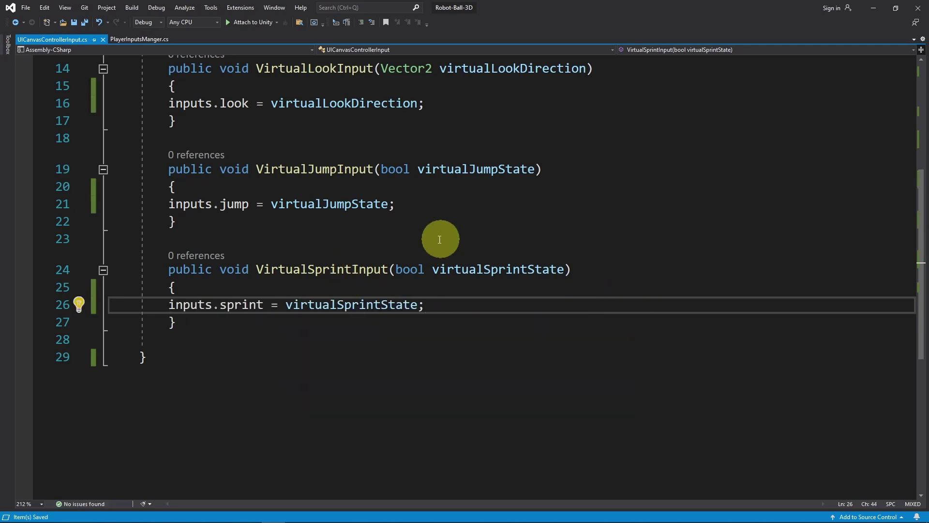
scroll(440, 239, "up", 3)
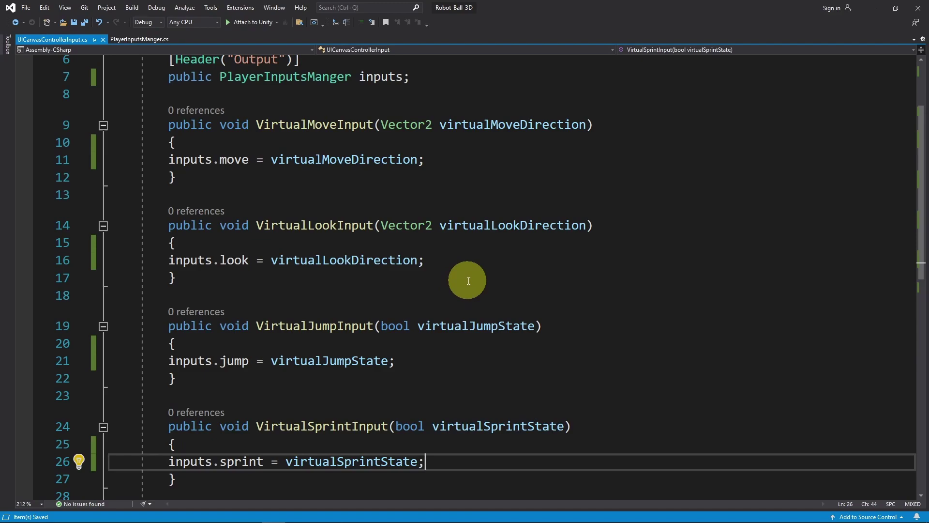
scroll(464, 276, "up", 2)
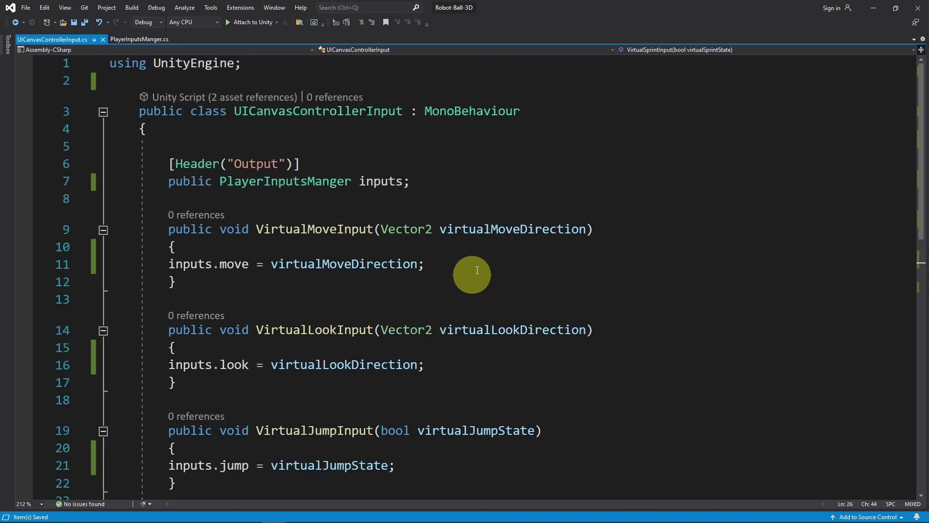
left_click(874, 7)
- Drag PlayerHolder into the Inputs slot of the joystick canvas's UI Canvas Controller Input
left_click(123, 112)
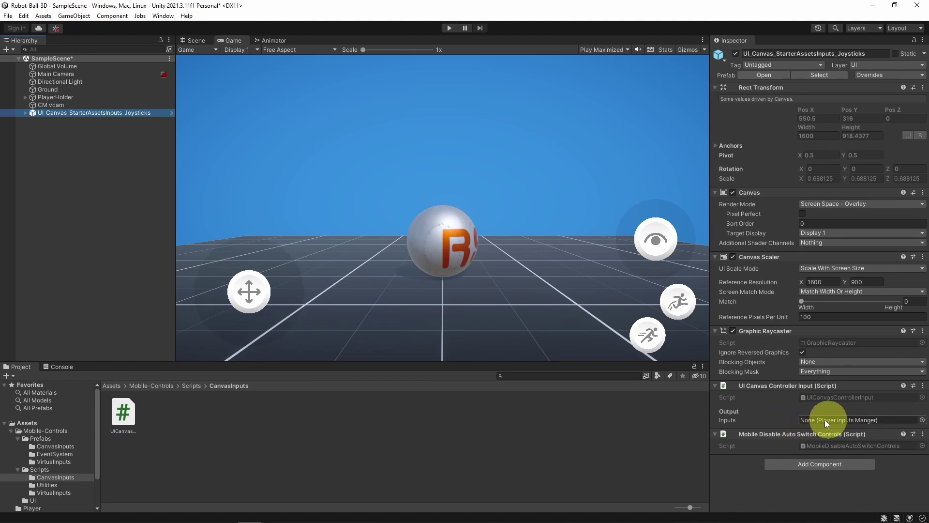
left_click(67, 98)
scroll(787, 380, "down", 1)
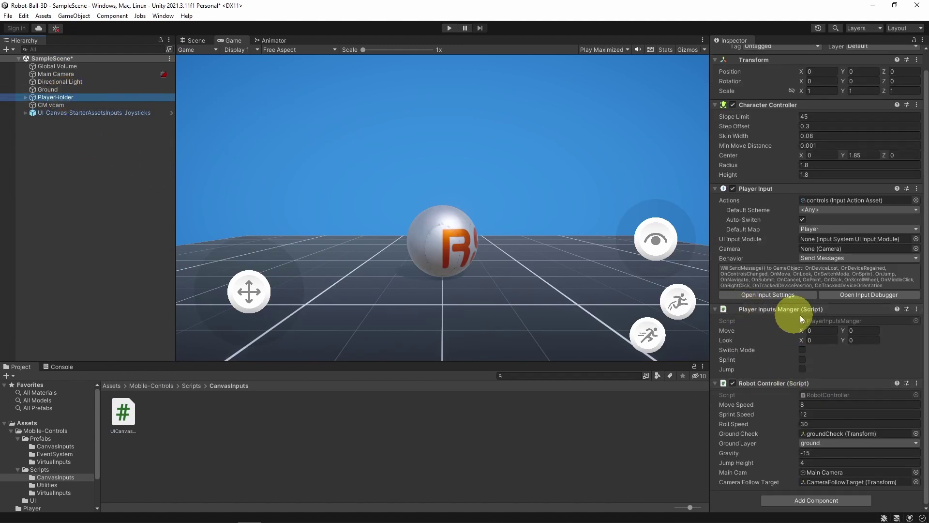
left_click(87, 113)
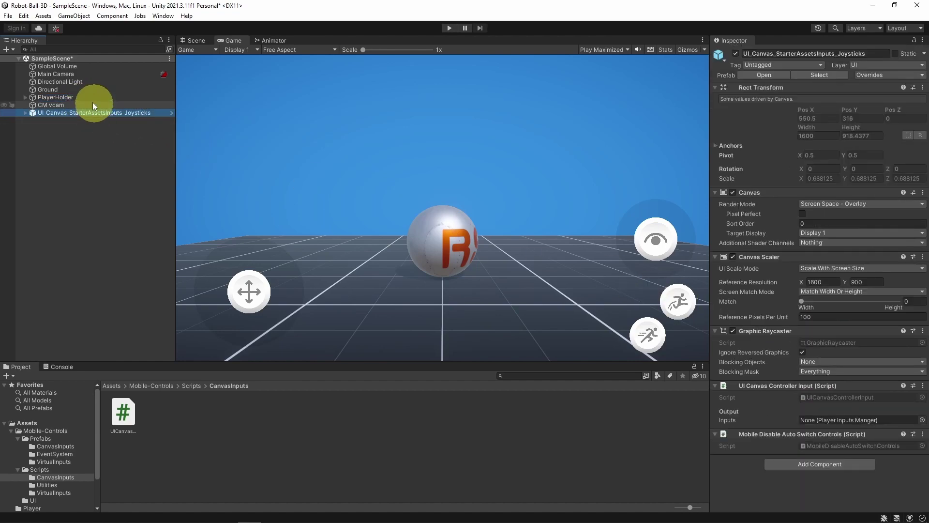
left_click_drag(77, 97, 810, 421)
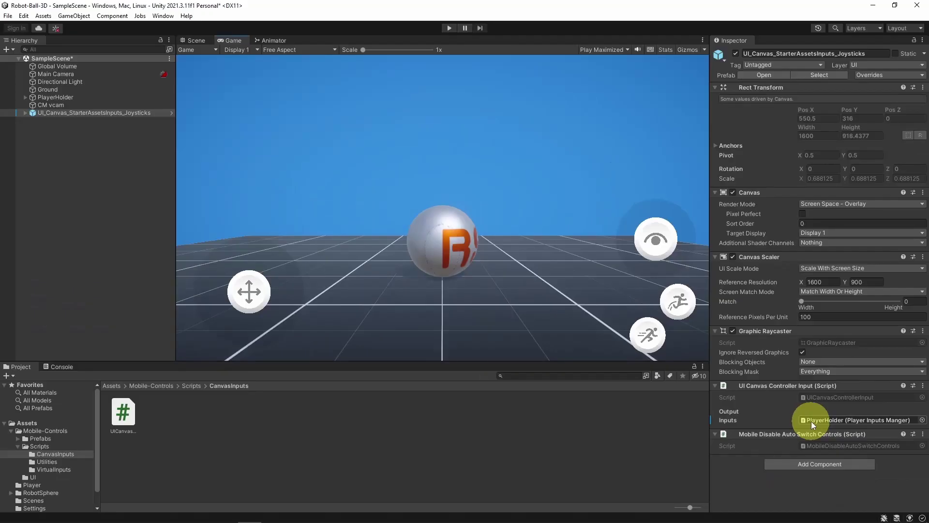
left_click(467, 250)
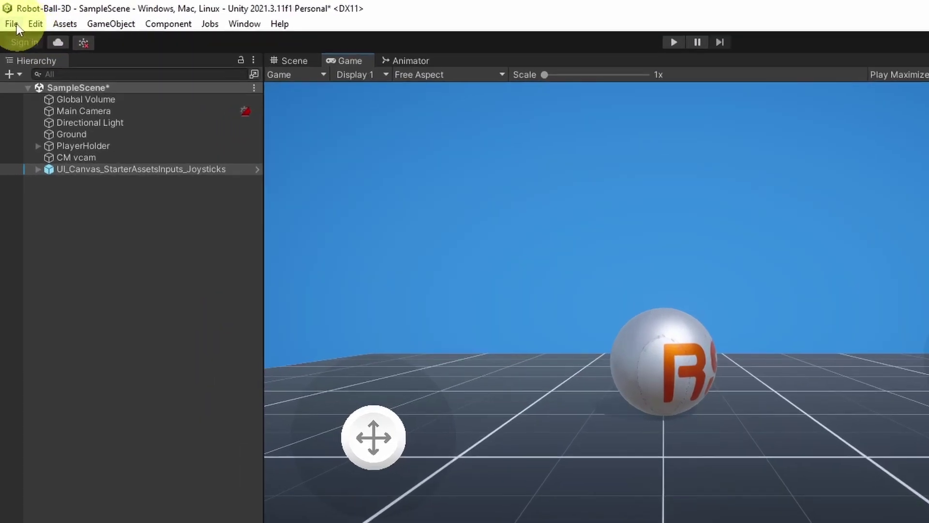
- Switch the build target to Android in Build Settings, then close the dialog
left_click(8, 16)
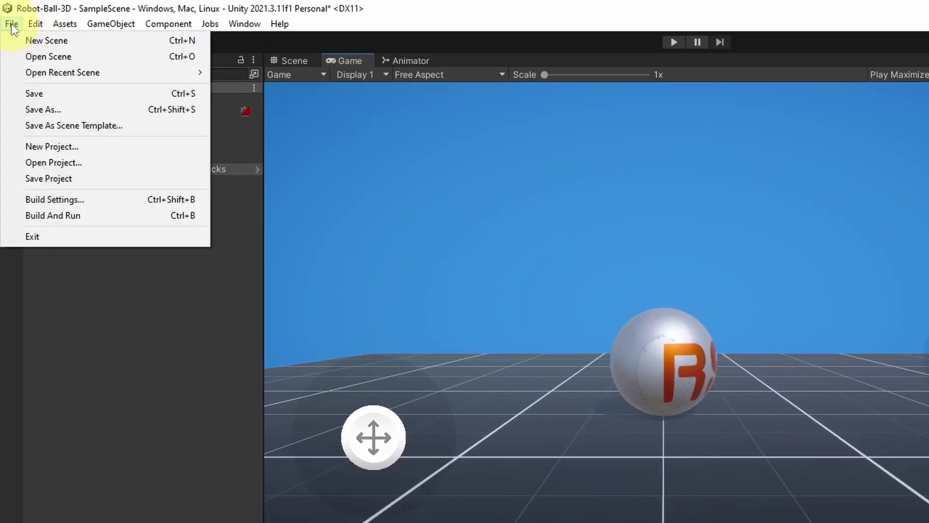
left_click(108, 199)
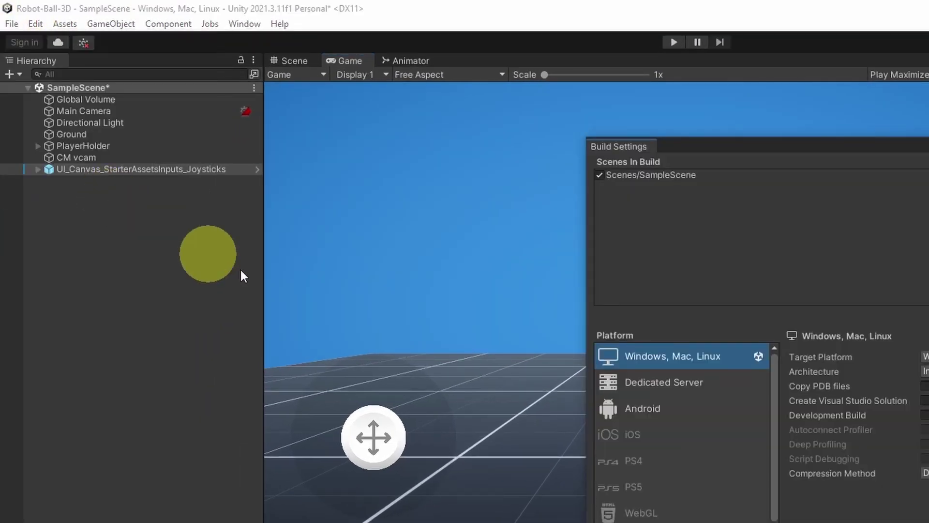
left_click(655, 353)
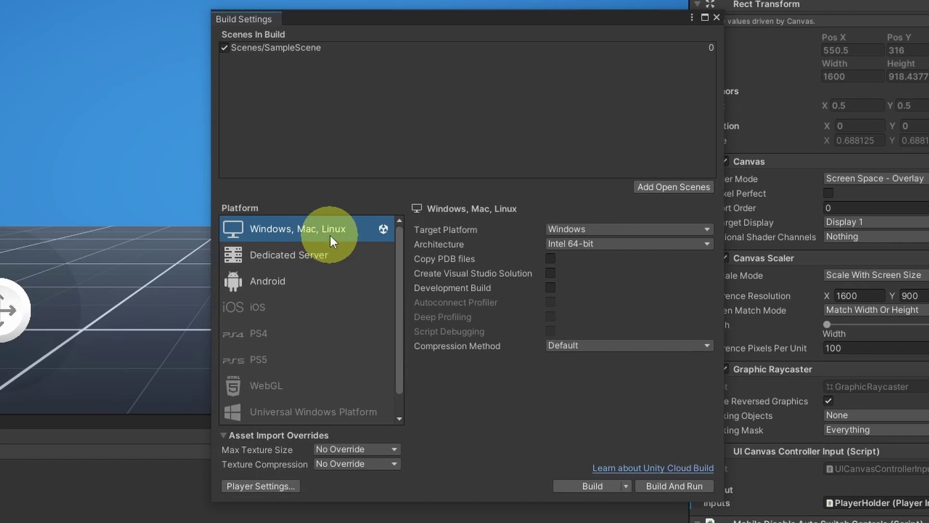
left_click(288, 285)
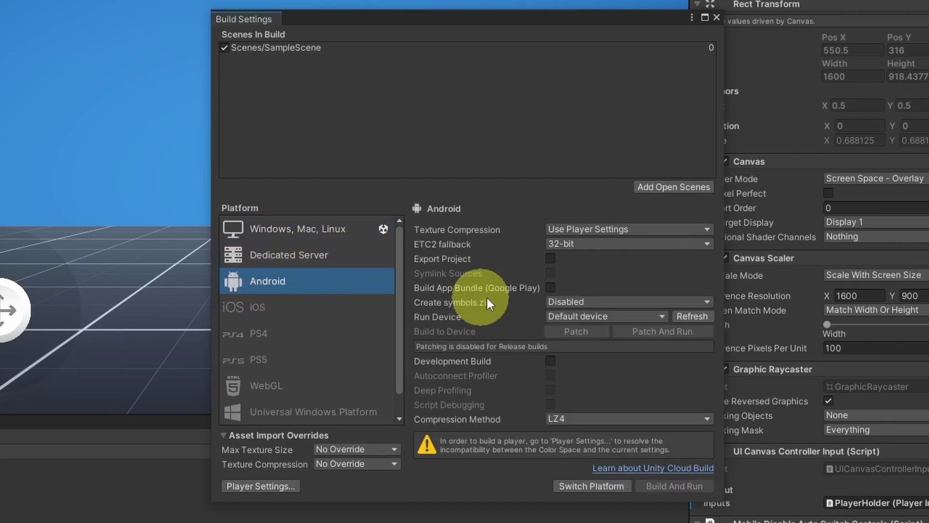
left_click(579, 485)
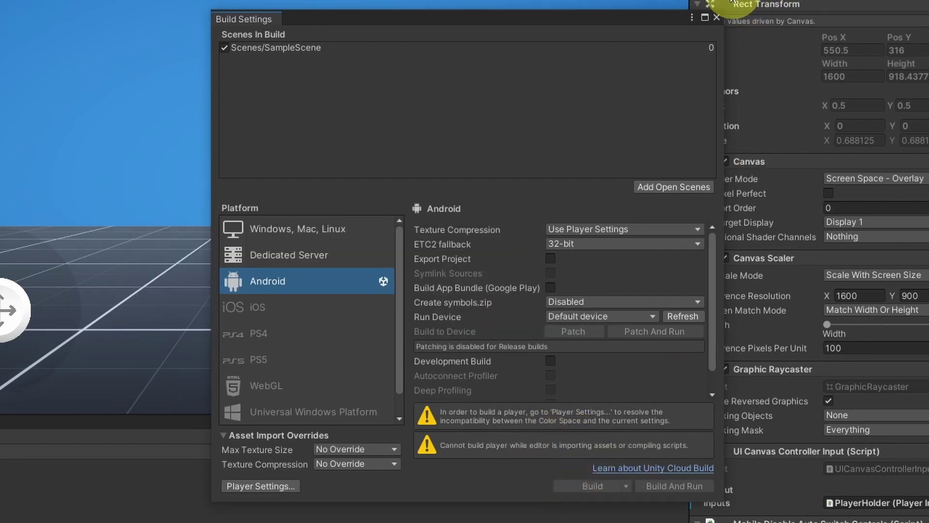
left_click(716, 17)
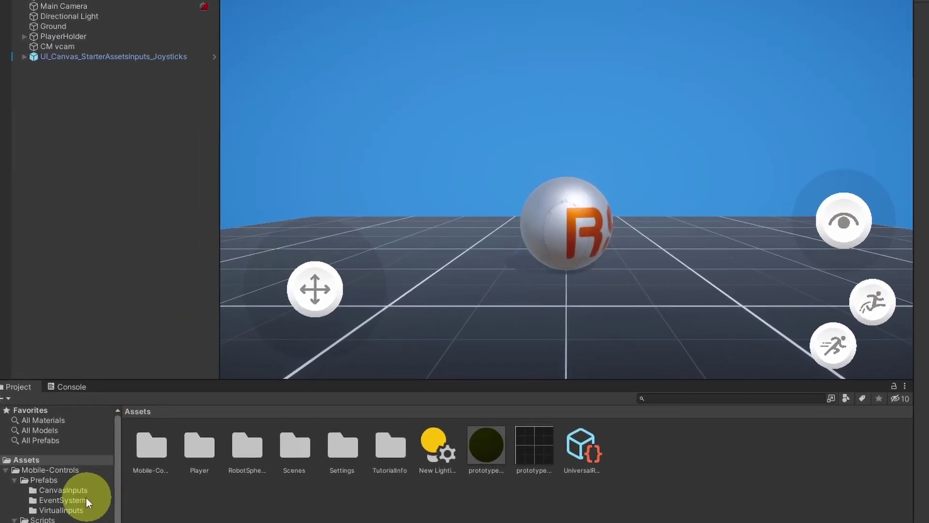
- Add the UI_EventSystem prefab from Prefabs/EventSystem to the scene
left_click(73, 453)
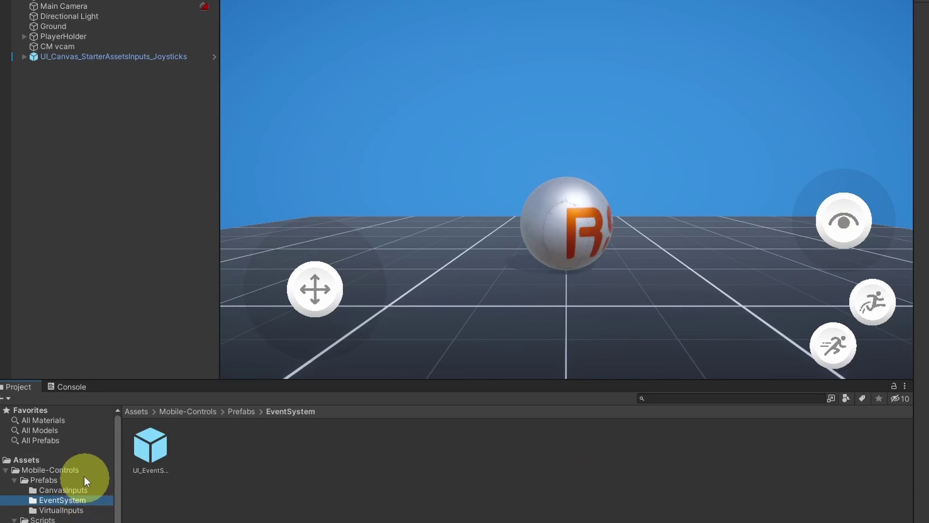
left_click_drag(145, 450, 333, 343)
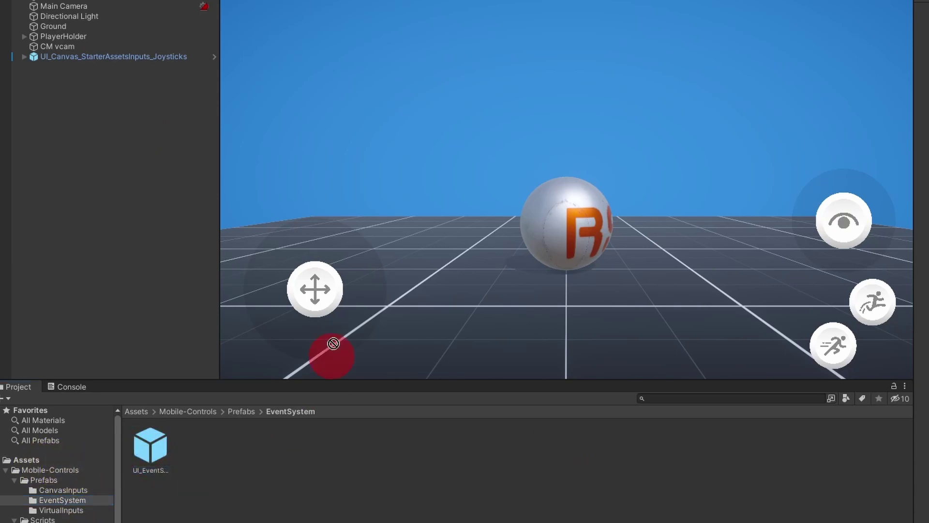
left_click_drag(104, 167, 104, 167)
- Play-test rolling, sprinting and jumping with the on-screen controls, then transform into the walking robot
key("ctrl+p")
left_click_drag(131, 382, 181, 494)
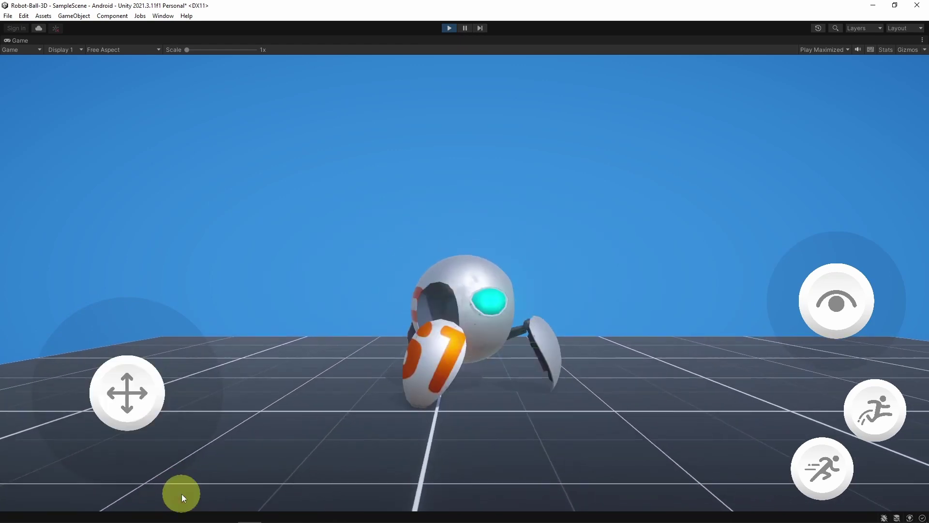
left_click(823, 468)
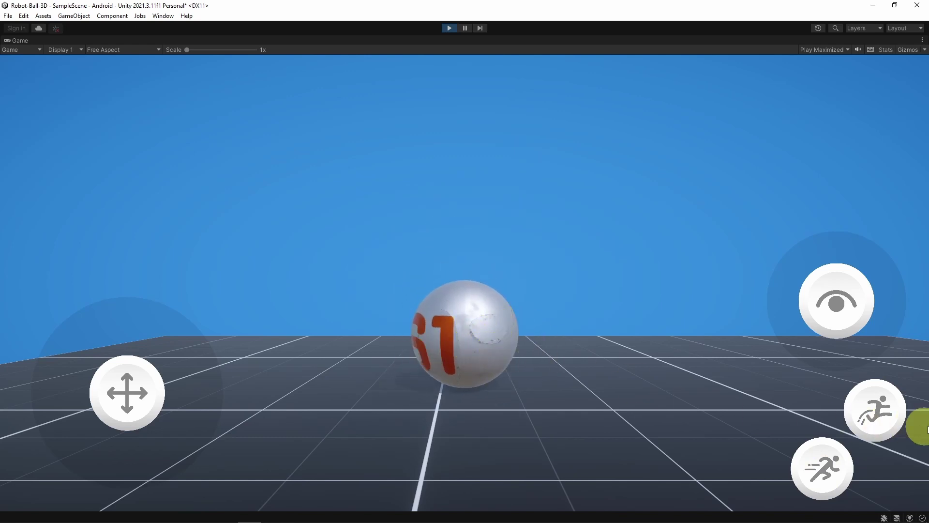
left_click(880, 412)
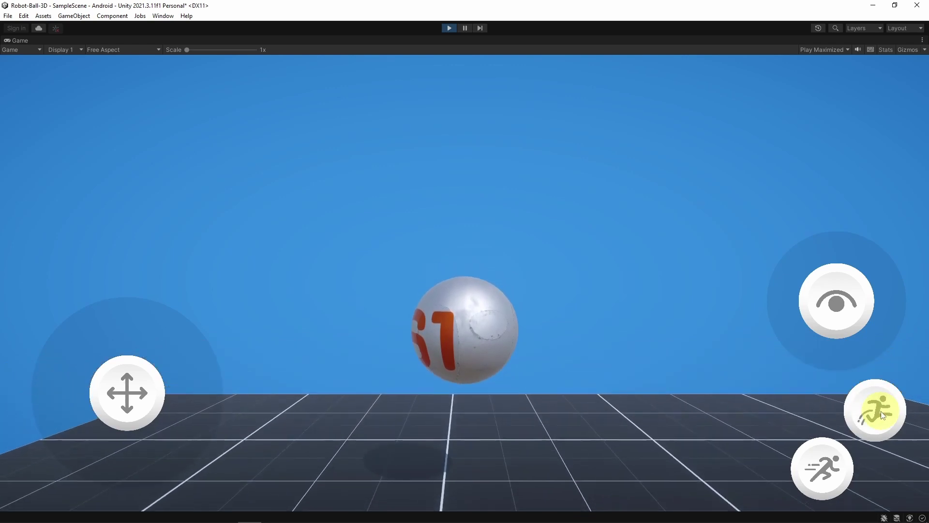
left_click_drag(124, 384, 126, 445)
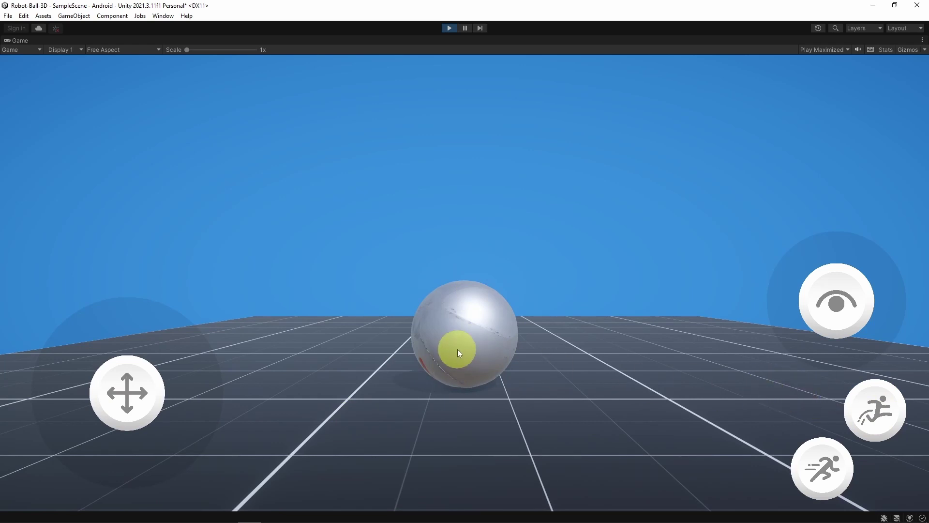
left_click(502, 352)
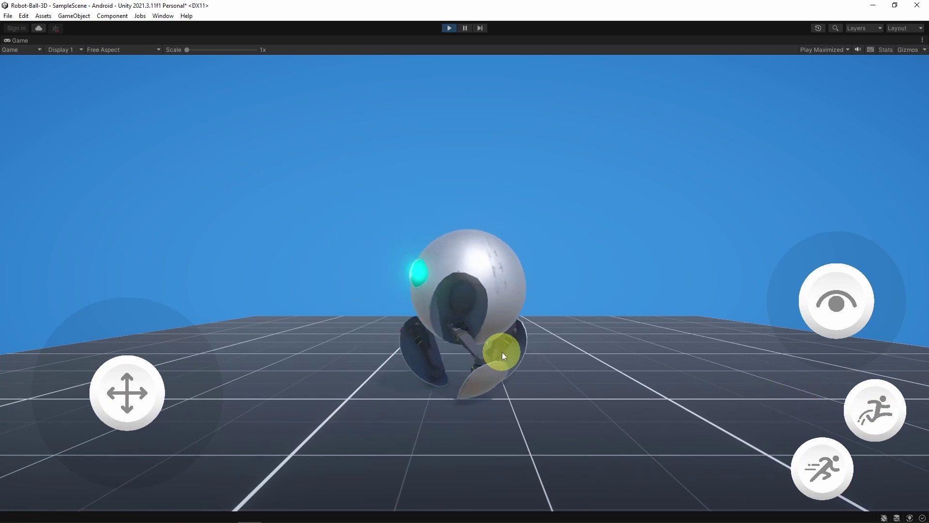
- Stop play mode, duplicate the Sprint button and rename the copy UI_Virtual_Button_SwitchMode
left_click(449, 28)
left_click(101, 144)
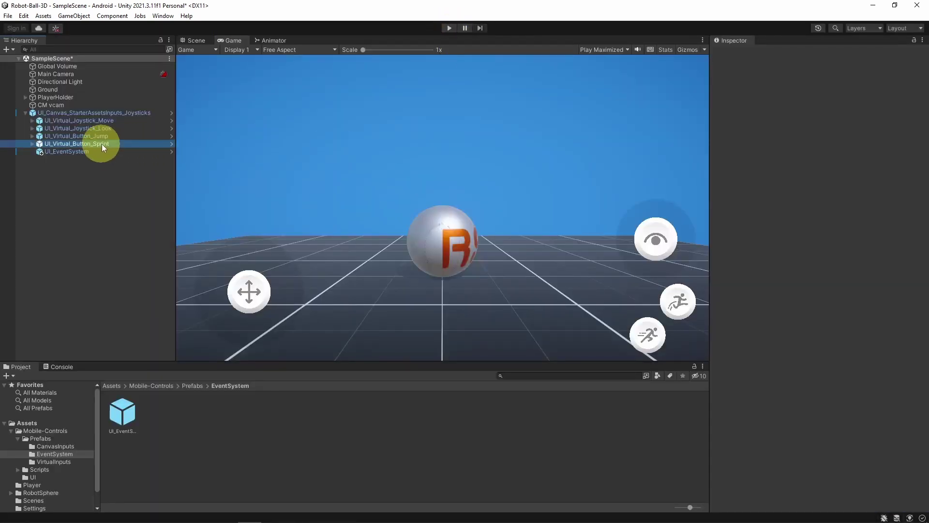
key("ctrl+d")
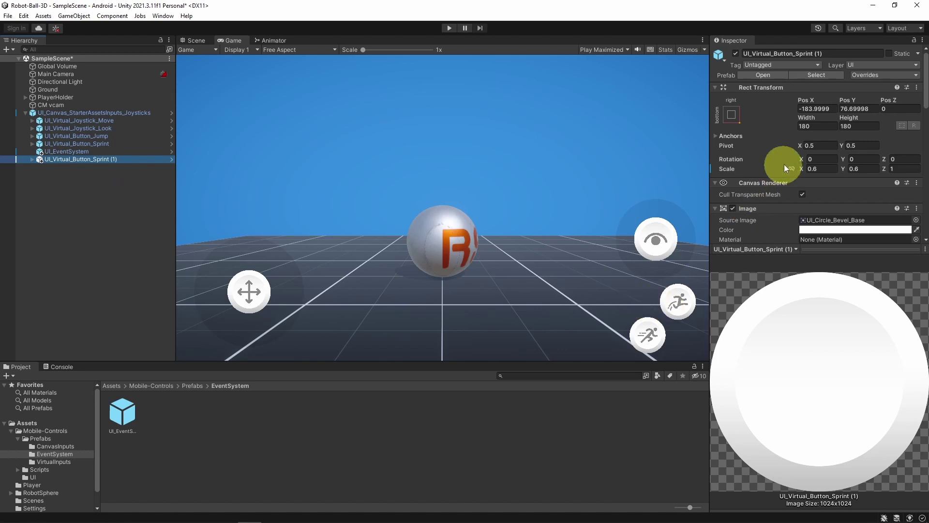
mouse_move(804, 100)
left_mouse_down()
mouse_move(244, 108)
mouse_move(790, 104)
left_mouse_up()
left_click(121, 159)
key("BackSpace")
key("BackSpace")
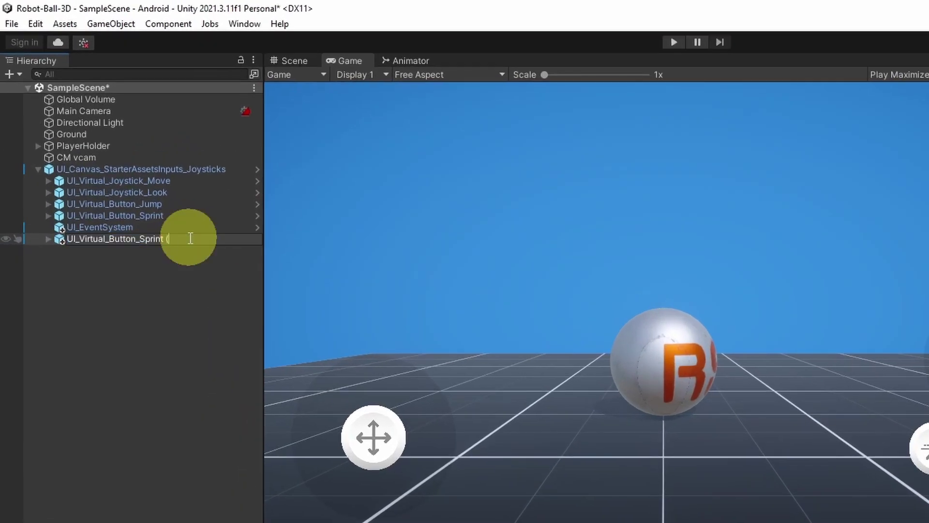
type("SwitchMode")
key("Return")
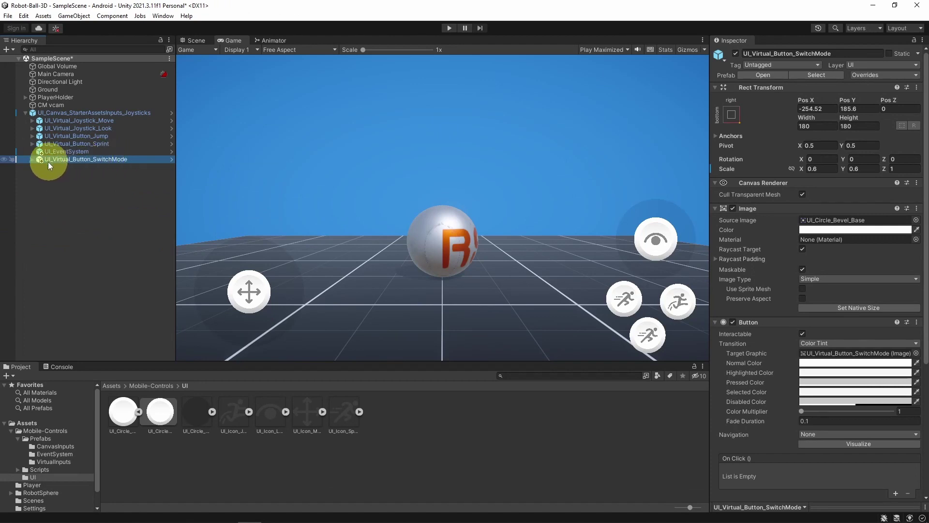
- Swap the copy's Image_Icon sprite for UI_Circle_Faded from the UI folder
left_click(33, 159)
left_click(78, 167)
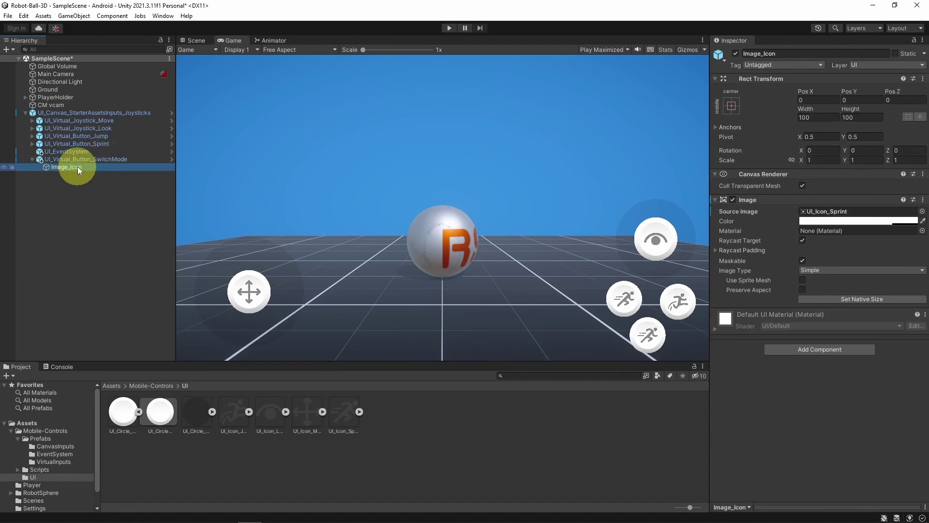
left_click(818, 210)
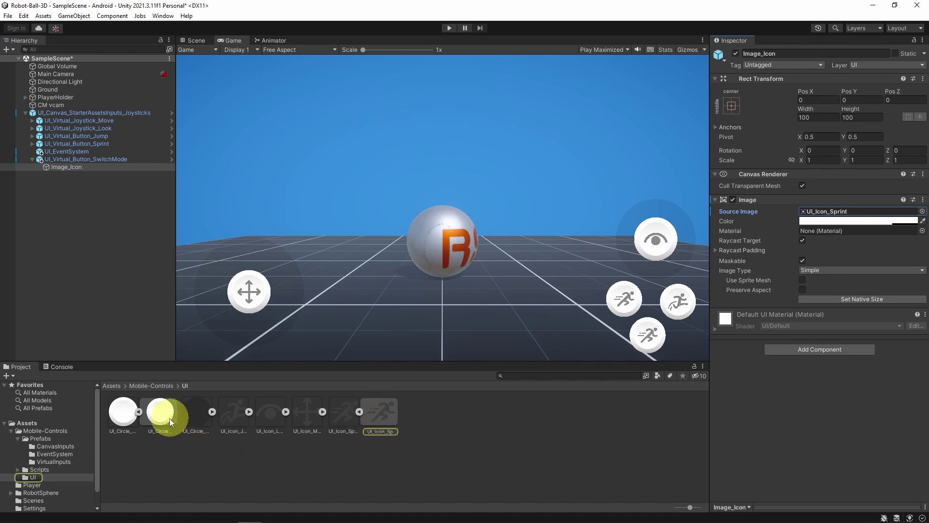
left_click_drag(201, 414, 841, 210)
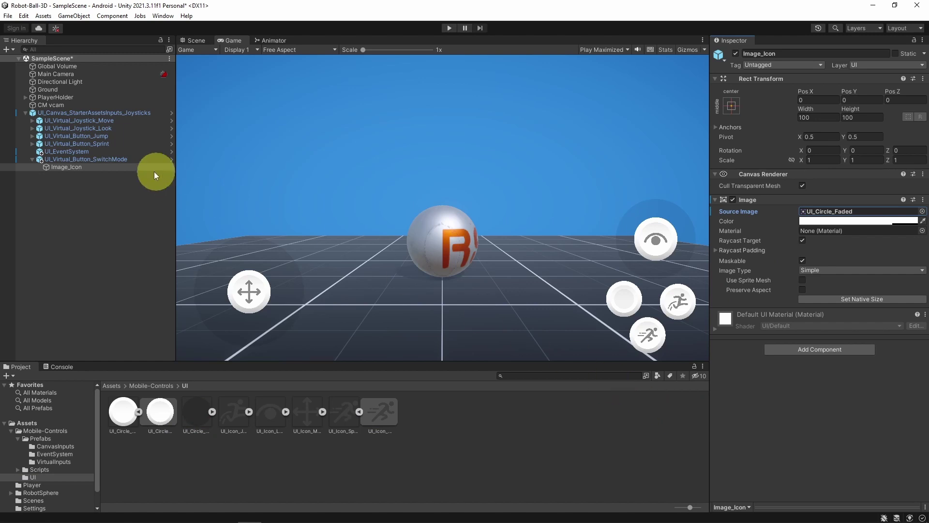
left_click(126, 159)
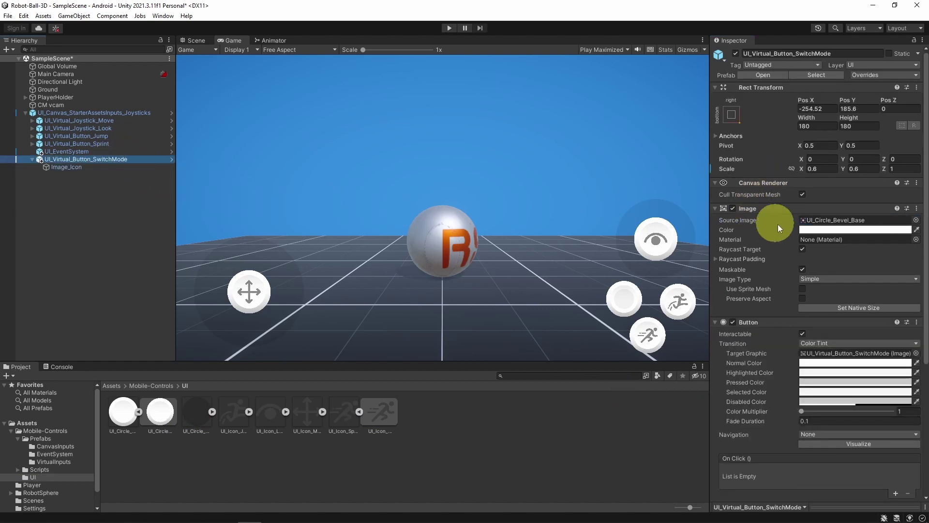
- Follow the UI Virtual Button event's UI_Canvas reference to the joystick canvas object
scroll(778, 256, "down", 6)
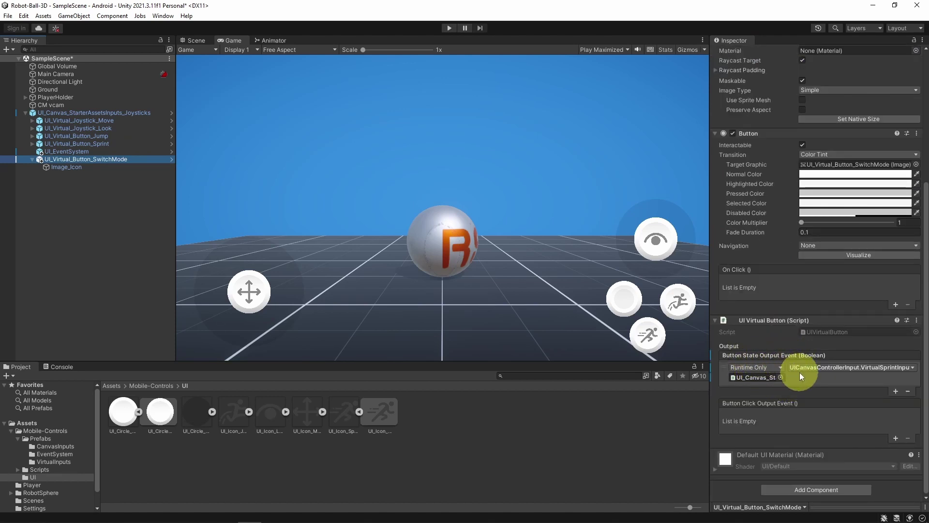
left_click(762, 377)
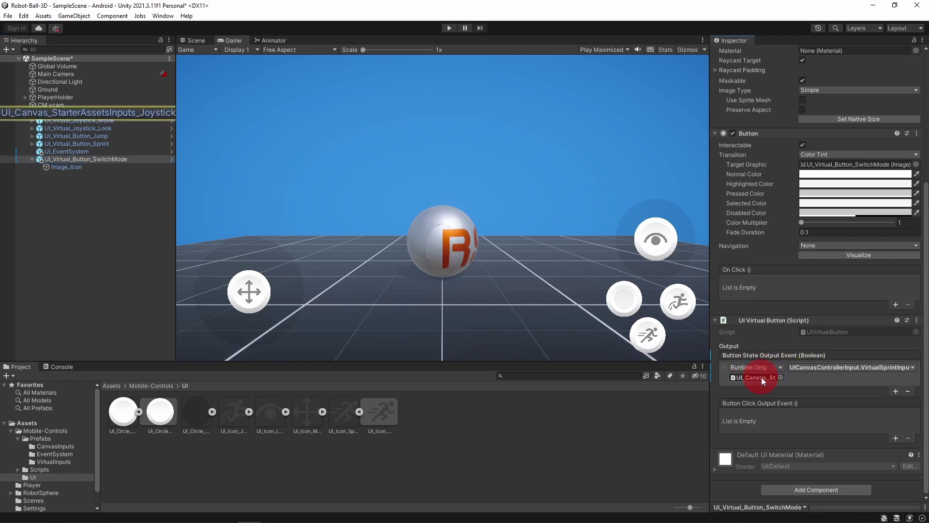
left_click(128, 112)
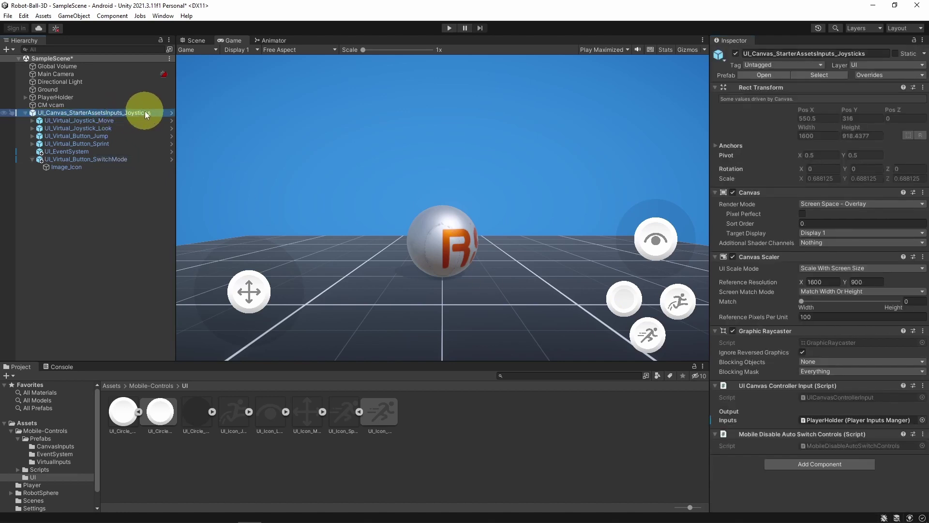
- Open UICanvasControllerInput and paste a duplicate of the VirtualSprintInput method below it
left_click(837, 398)
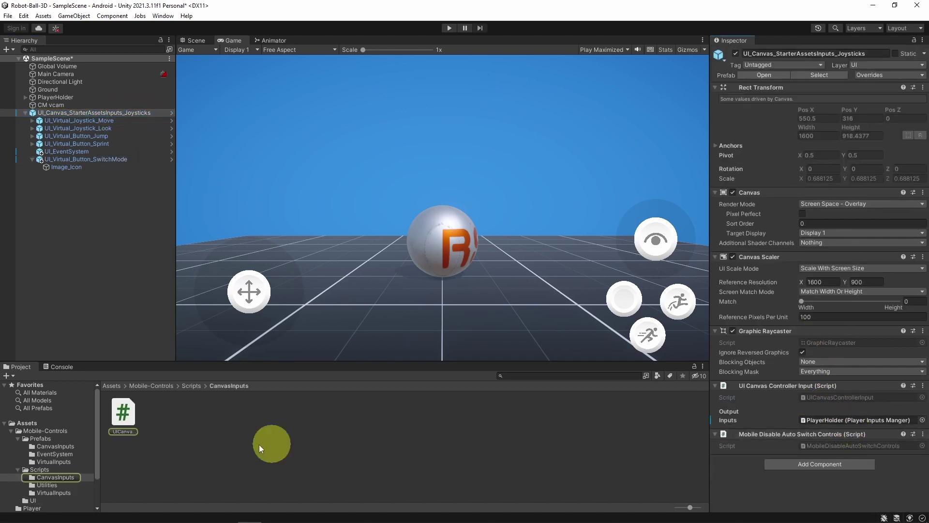
double_click(124, 415)
scroll(400, 385, "down", 5)
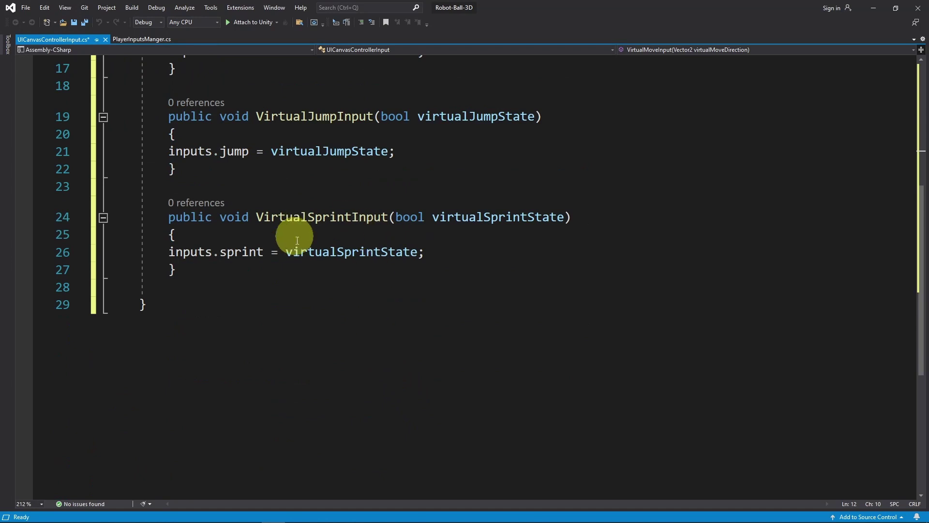
left_click_drag(197, 269, 58, 224)
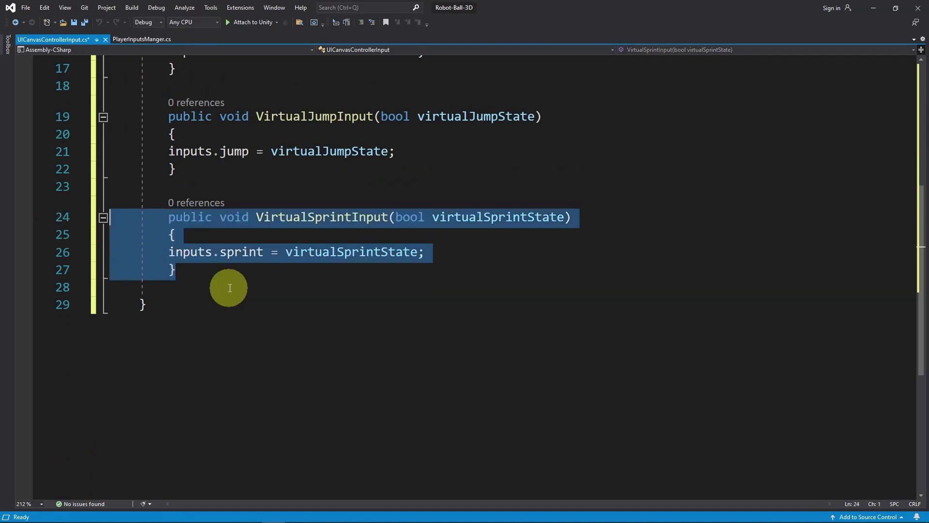
key("ctrl+c")
left_click(230, 288)
key("ctrl+v")
- Rename the duplicate to VirtualSwitchInput and make it assign inputs.switchMode instead of inputs.sprint
mouse_move(326, 300)
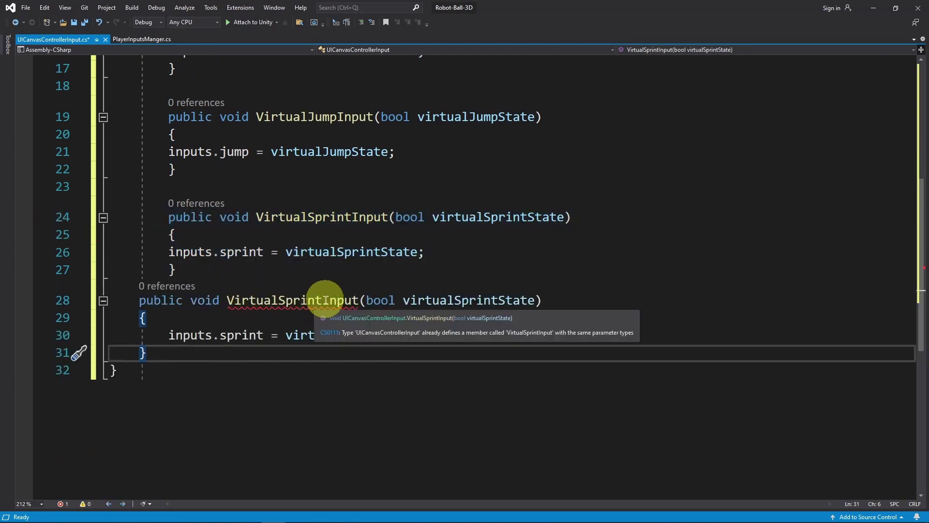
left_click_drag(322, 300, 279, 300)
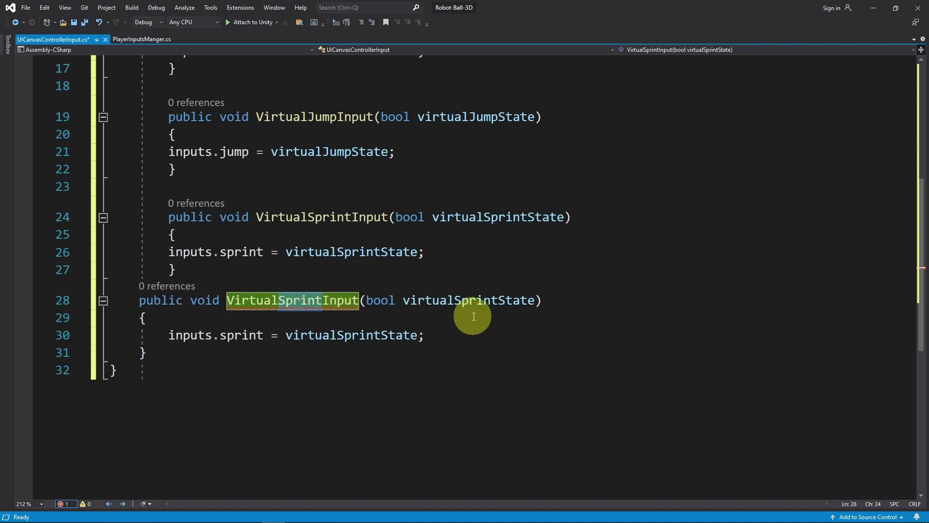
type("Switch")
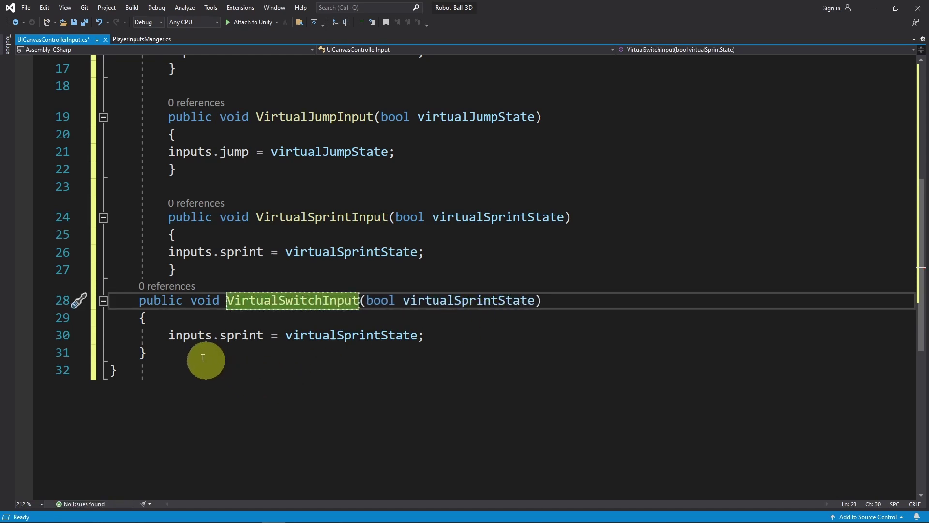
left_click(124, 39)
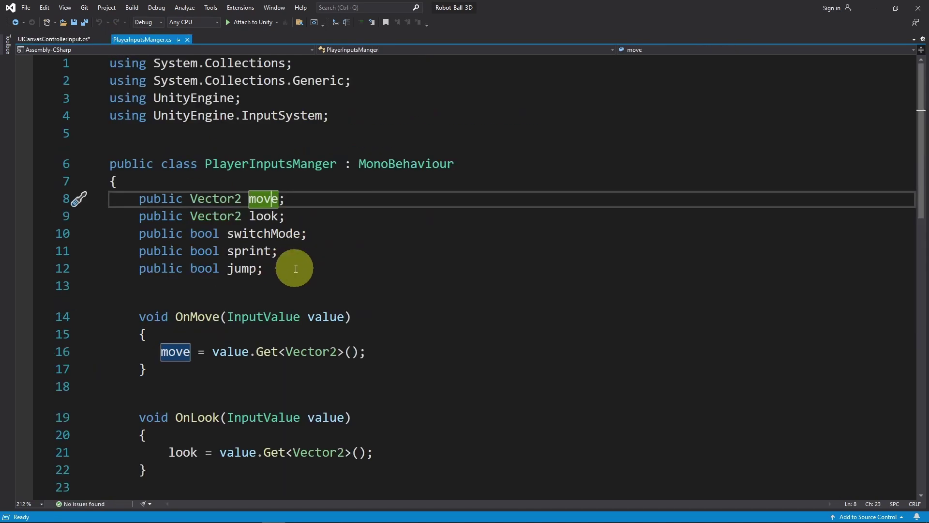
double_click(264, 235)
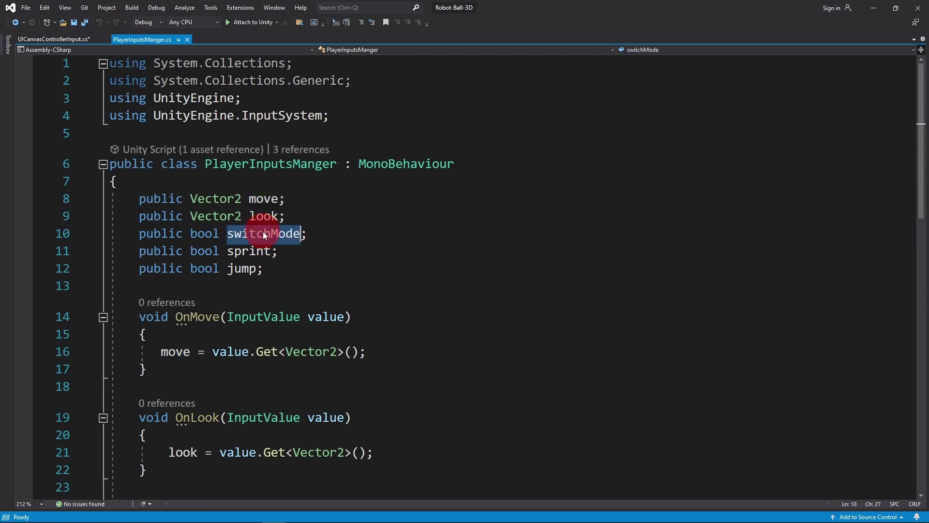
left_click(70, 40)
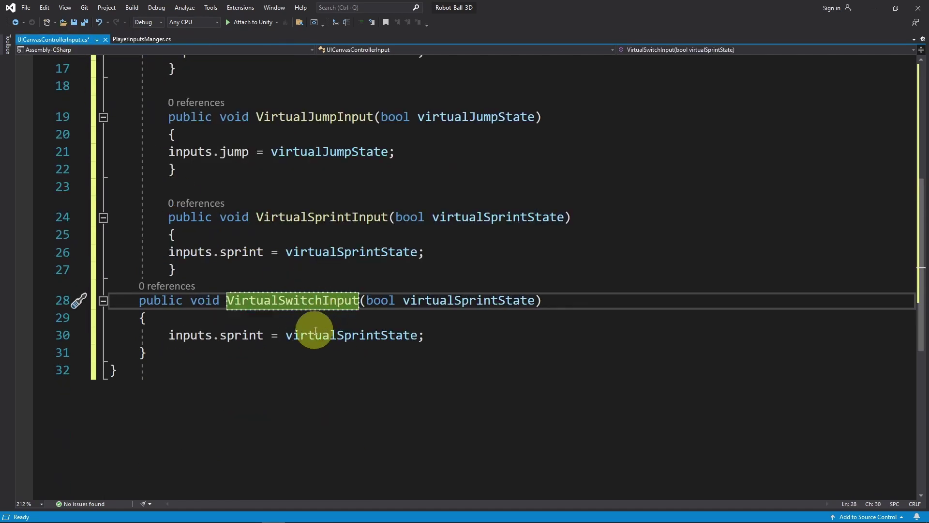
double_click(255, 336)
type("swi")
key("Tab")
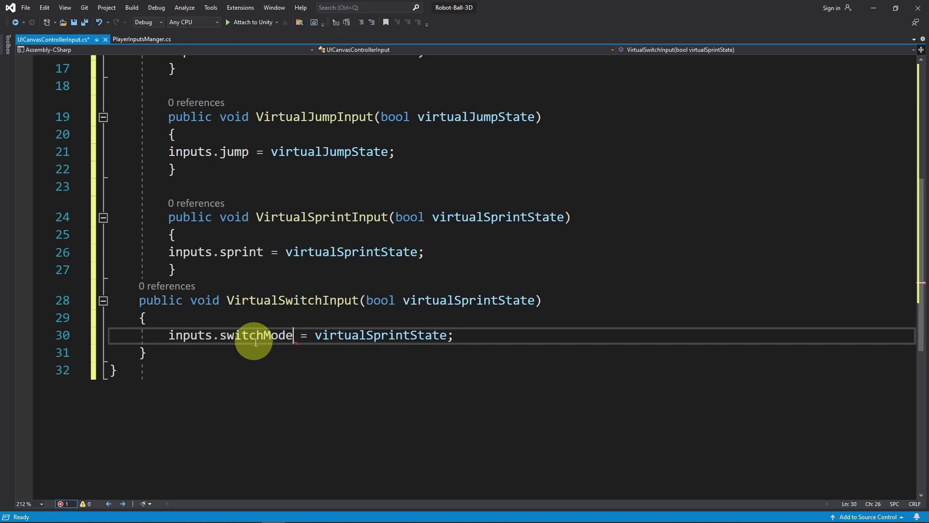
- Rename the parameter to virtualSwitchState, use it in the assignment, and save the script
left_click(460, 338)
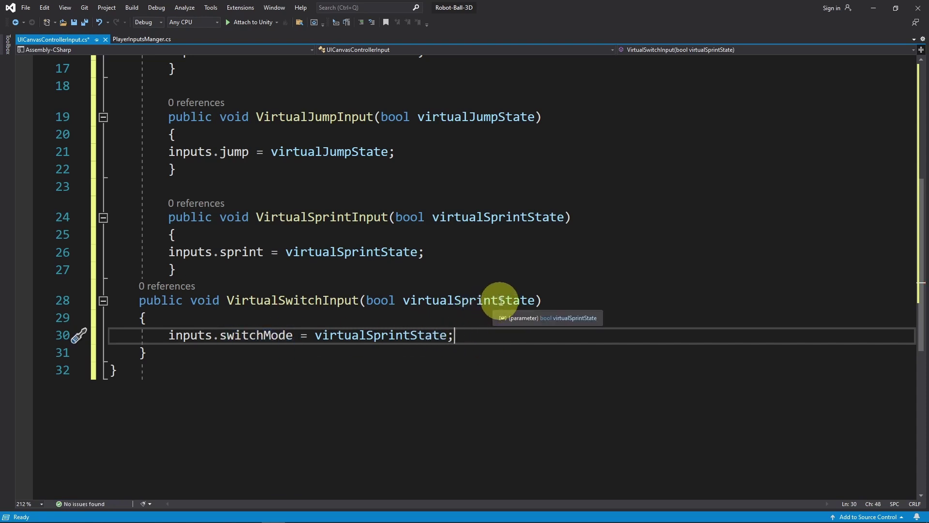
left_click_drag(498, 300, 461, 300)
key("ctrl+r")
key("ctrl+r")
type("w")
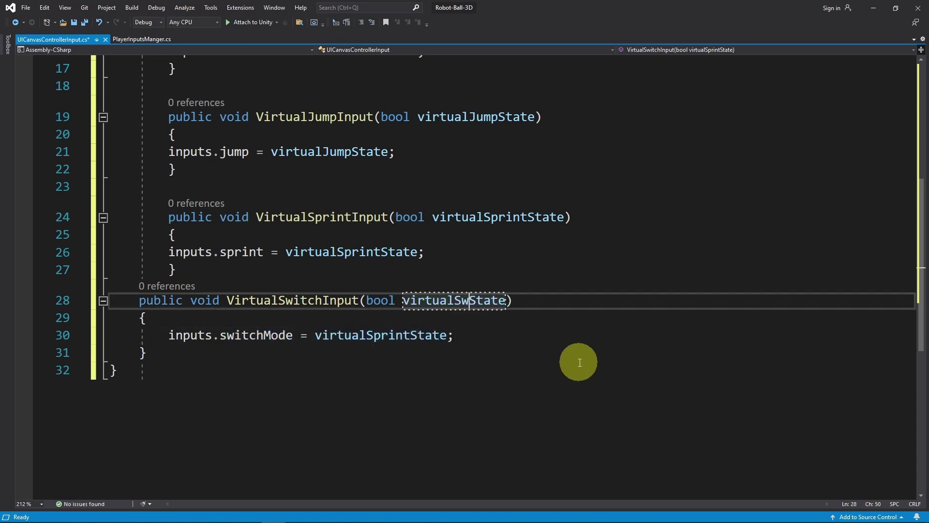
type("itch")
double_click(327, 334)
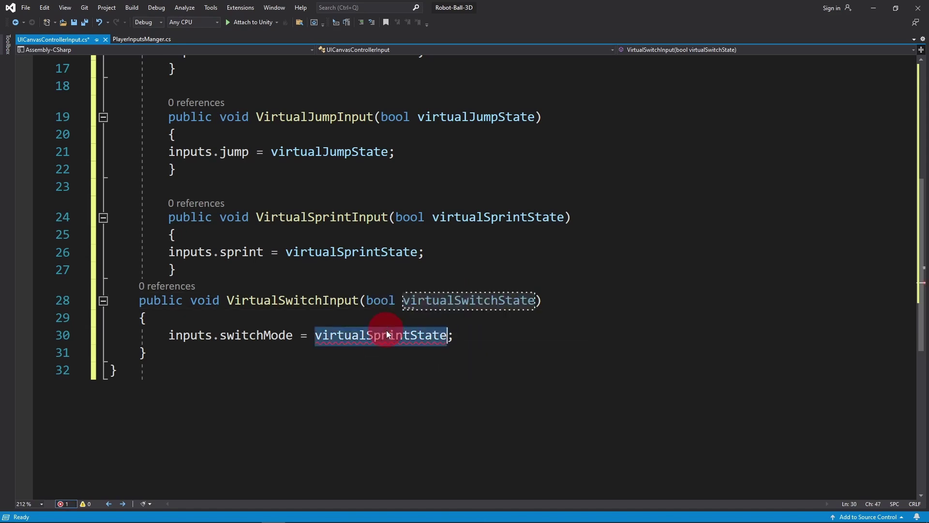
key("ctrl+v")
key("ctrl+s")
- Point the SwitchMode button's state event at VirtualSwitchInput, then play and toggle robot/ball forms
key("alt+Tab")
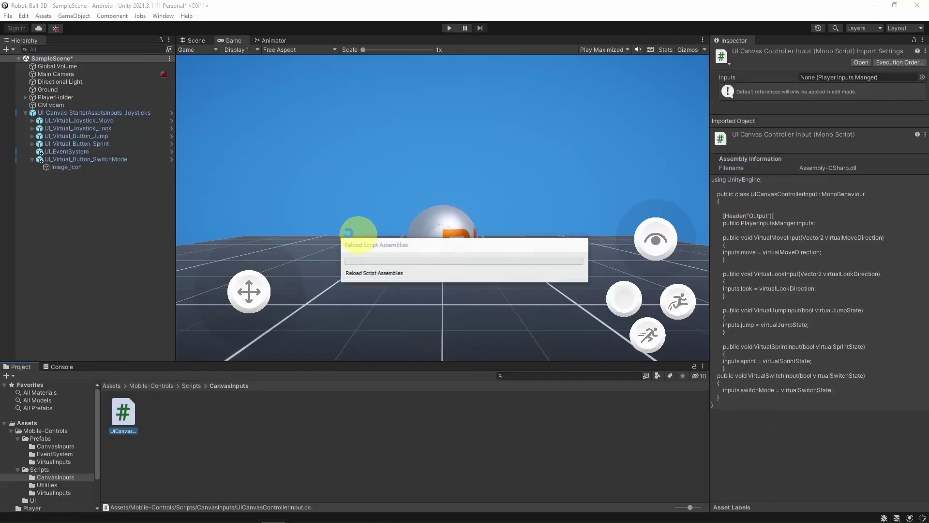
left_click(114, 159)
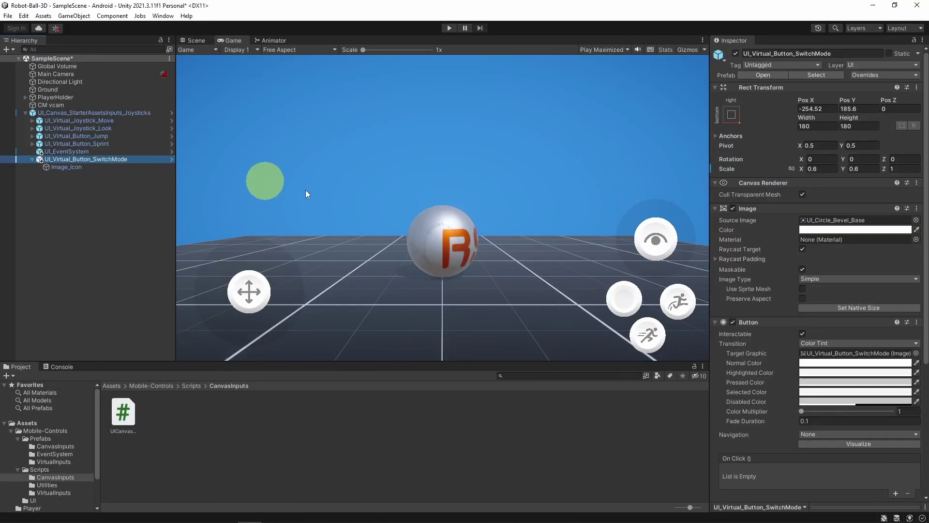
scroll(832, 409, "down", 5)
left_click(831, 398)
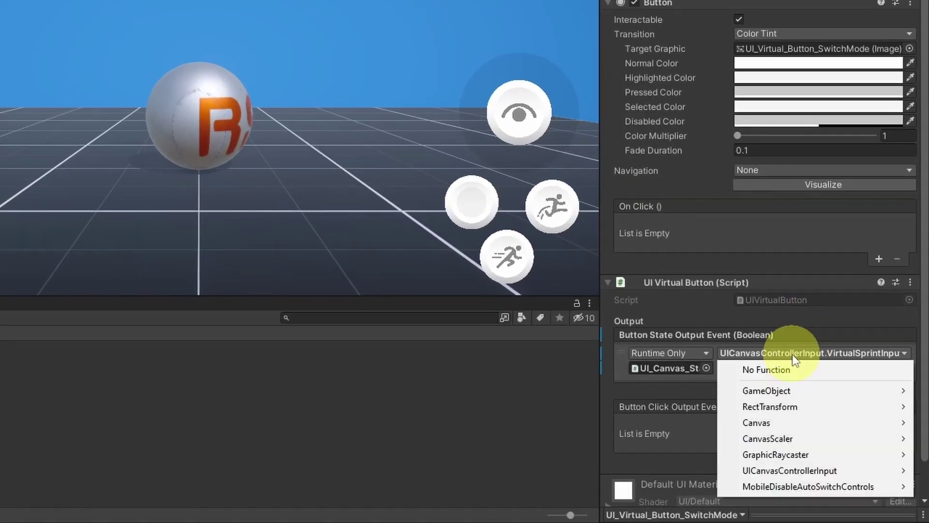
mouse_move(797, 470)
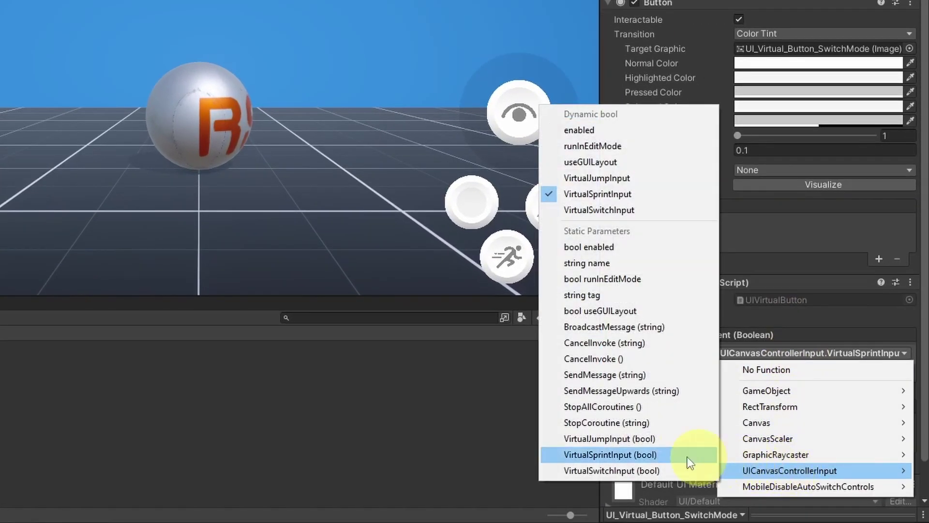
left_click(612, 211)
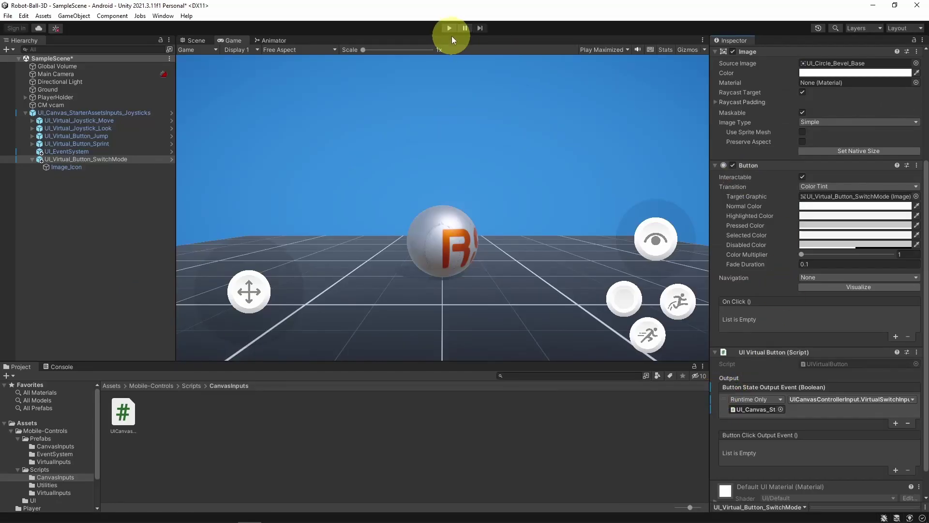
left_click(449, 28)
left_click(784, 412)
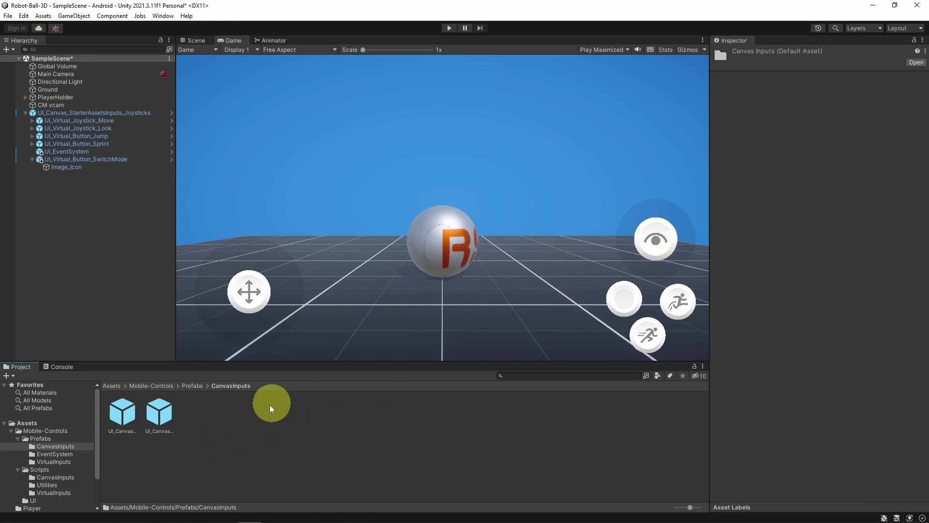
- Stop the game, add the TouchZones canvas prefab to the scene, and adjust the Joysticks canvas
left_click(165, 415)
left_click_drag(165, 414, 83, 243)
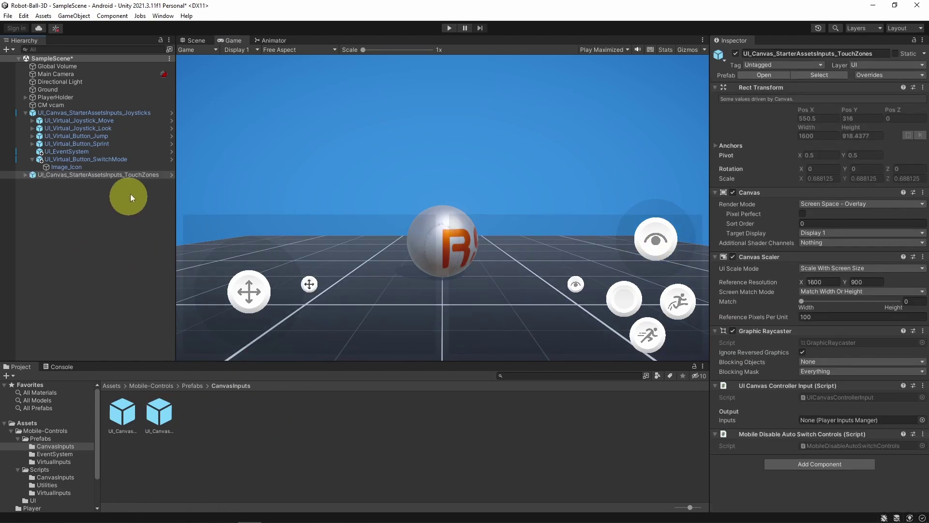
left_click(100, 111)
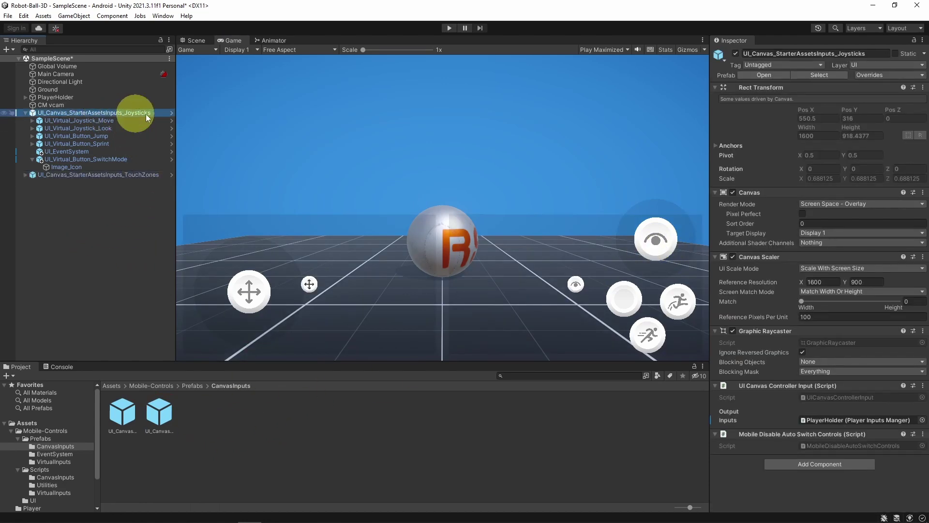
left_click(739, 52)
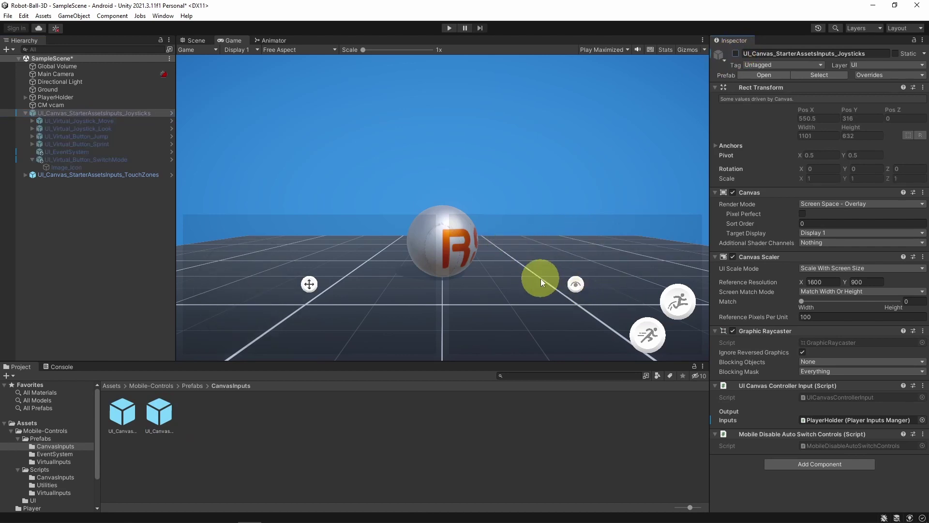
- Delete the TouchZones canvas and reactivate the Joysticks canvas
left_click(112, 175)
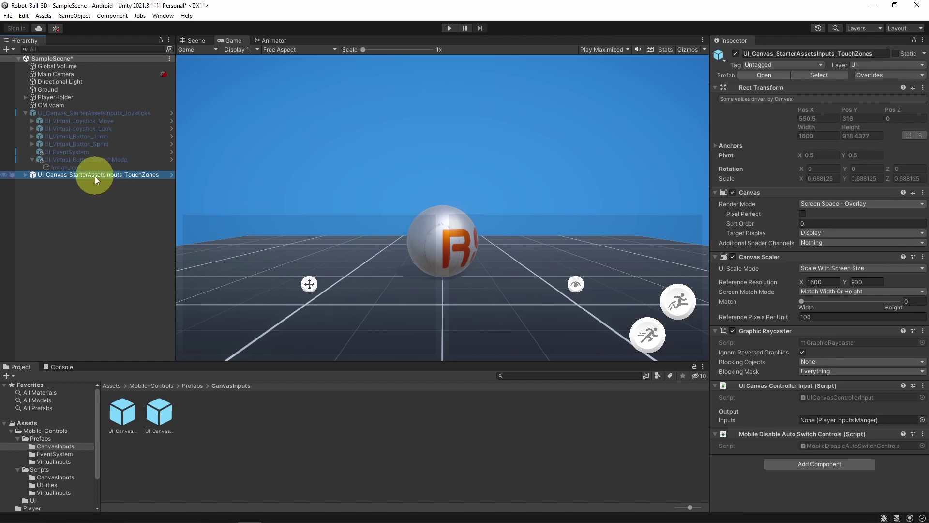
key("Delete")
left_click(63, 112)
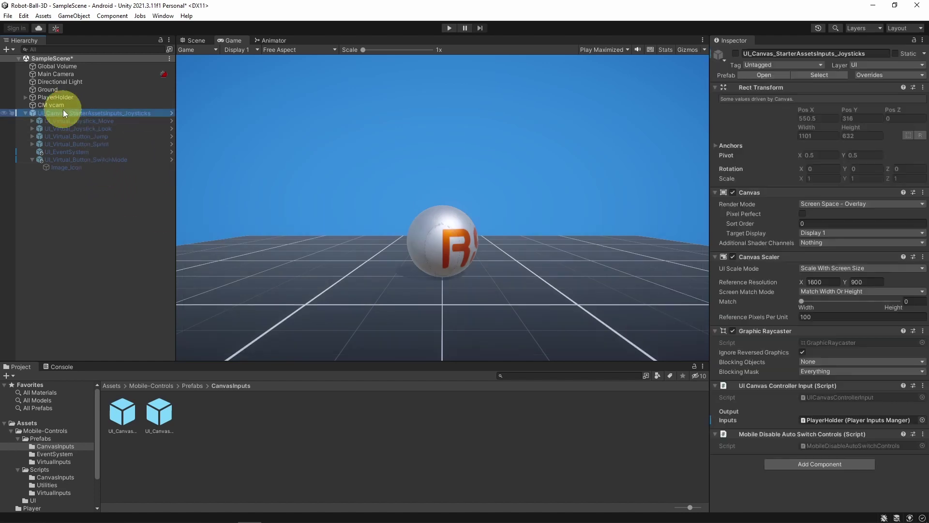
left_click(735, 54)
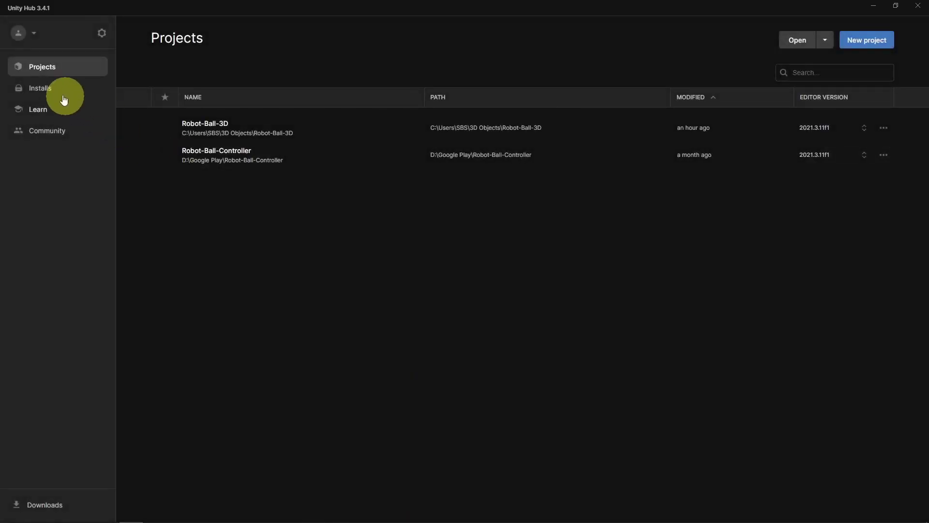
- From the Hub's Installs page, tick iOS Build Support in Add modules for 2021.3.11f1
left_click(52, 90)
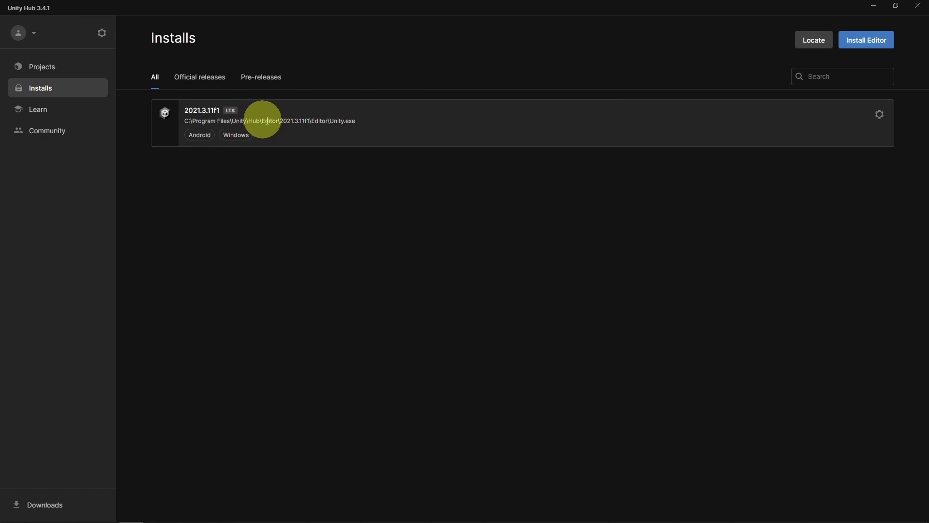
left_click(876, 125)
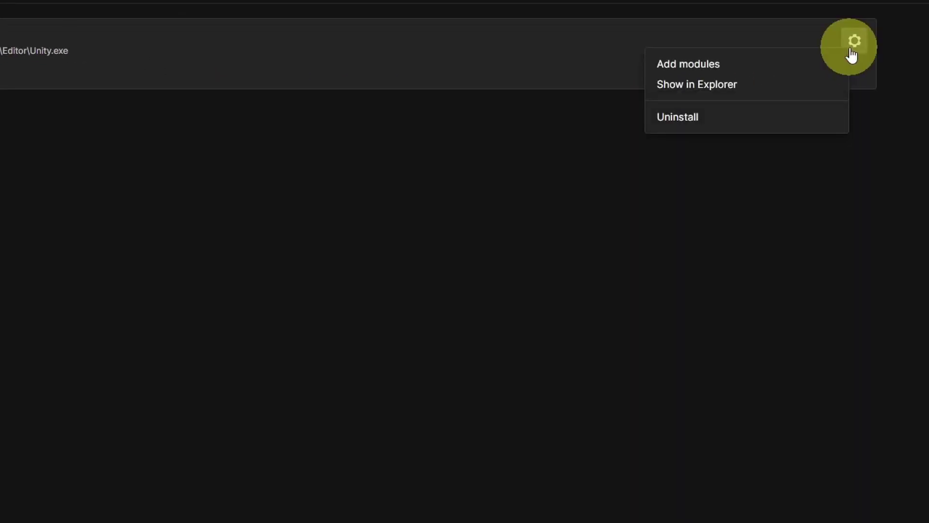
left_click(792, 130)
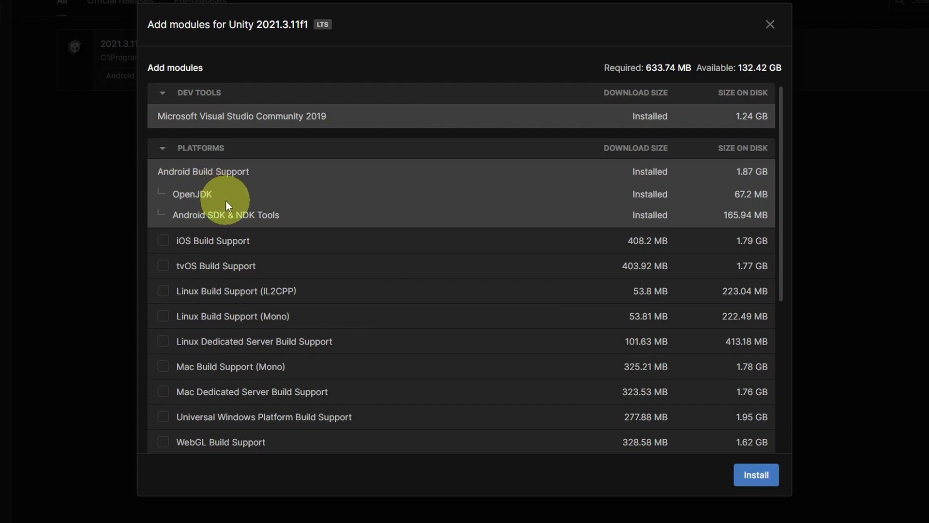
left_click(163, 241)
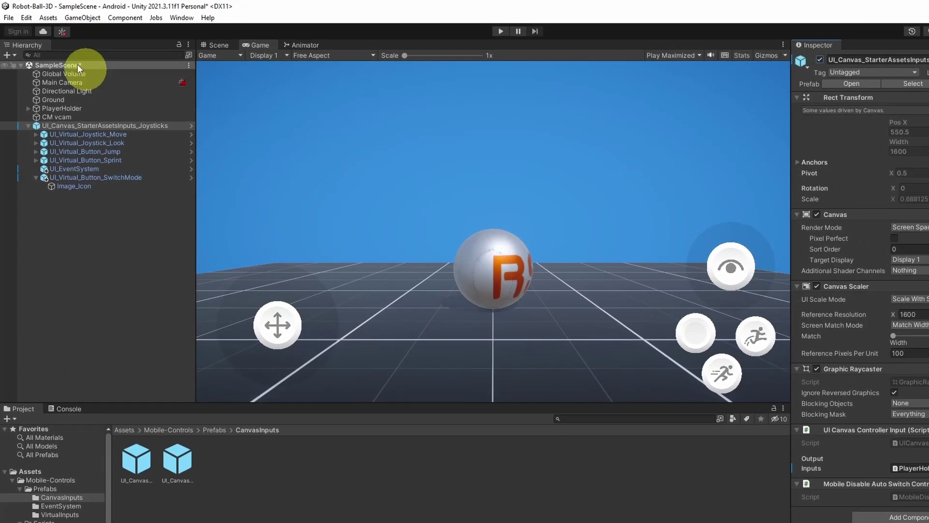
- Set the Android Player Settings color space to Gamma
left_click(10, 18)
left_click(64, 147)
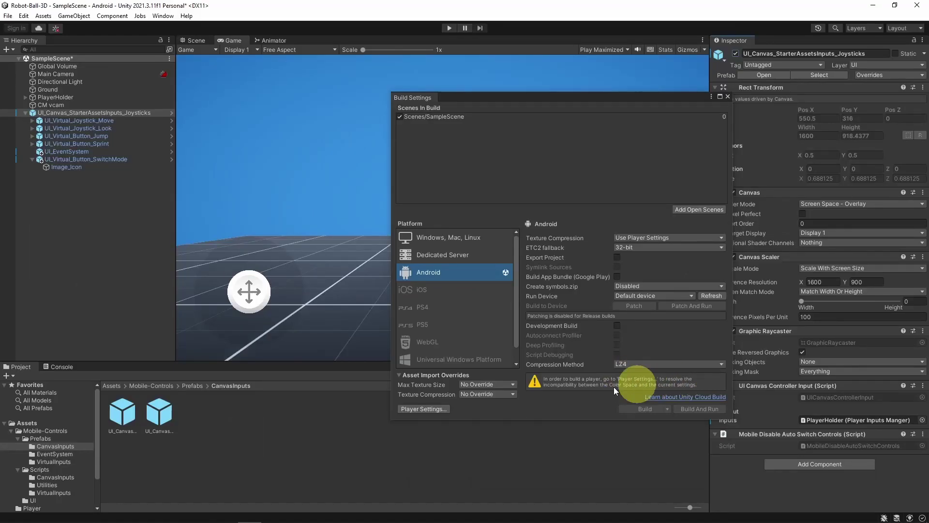
left_click(425, 409)
left_click(373, 239)
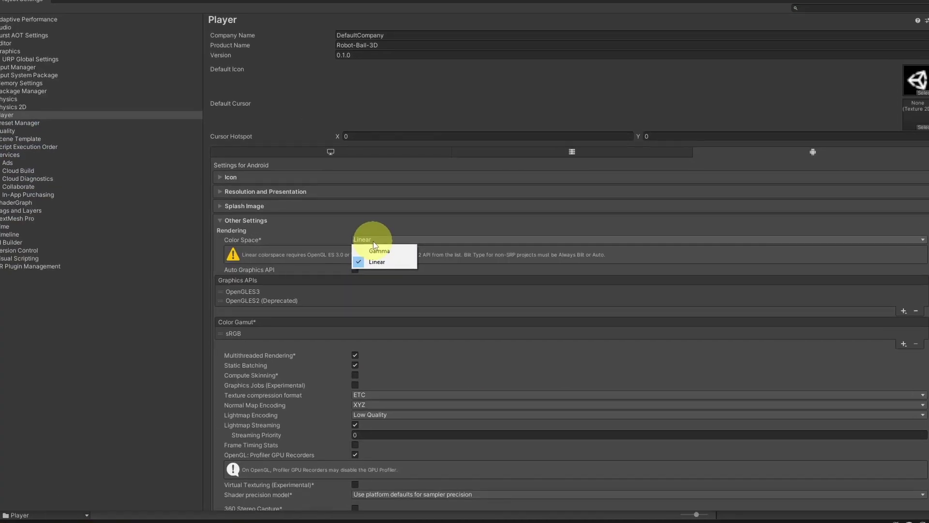
left_click(381, 250)
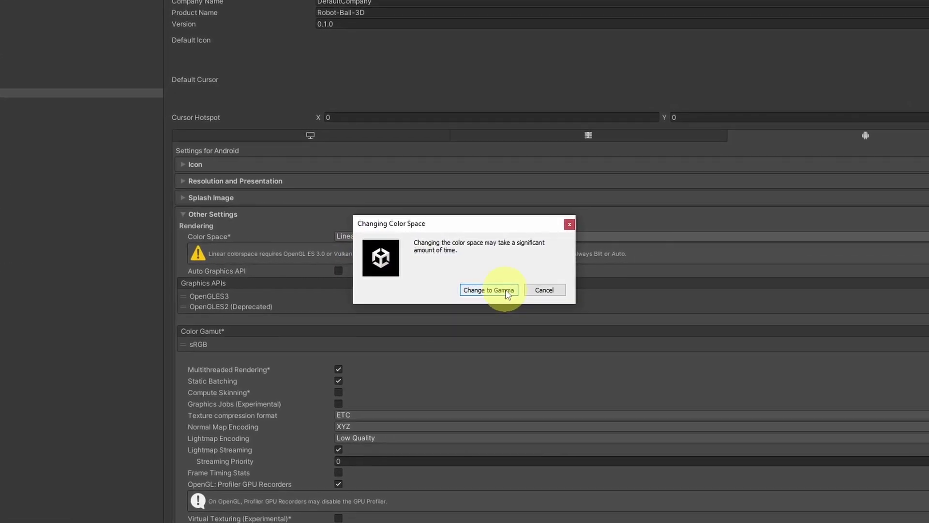
left_click(498, 286)
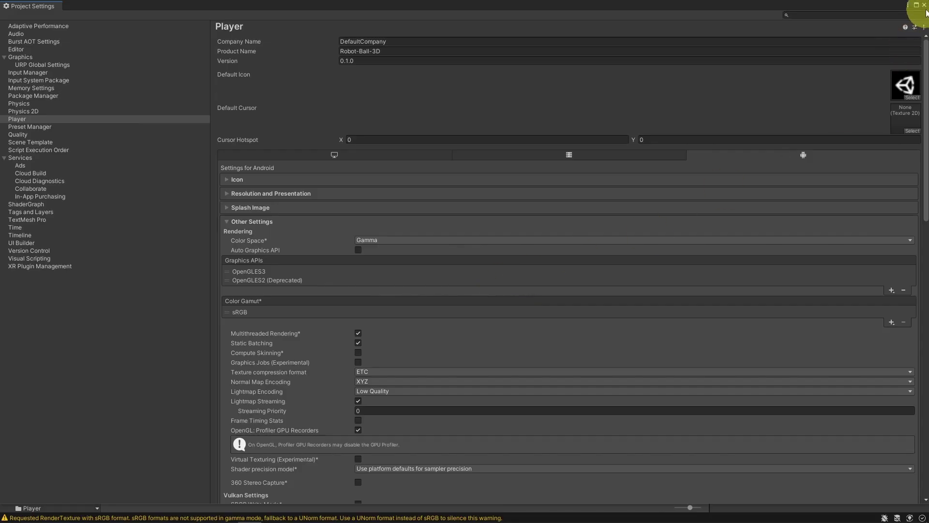
left_click(923, 6)
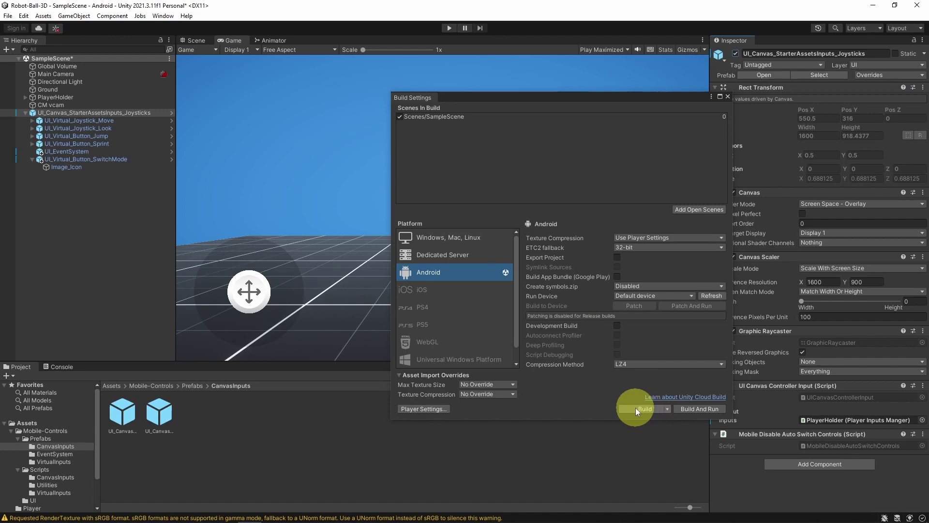
- Build the game as Build-Test.apk on the Desktop, saving the modified scene
left_click(635, 407)
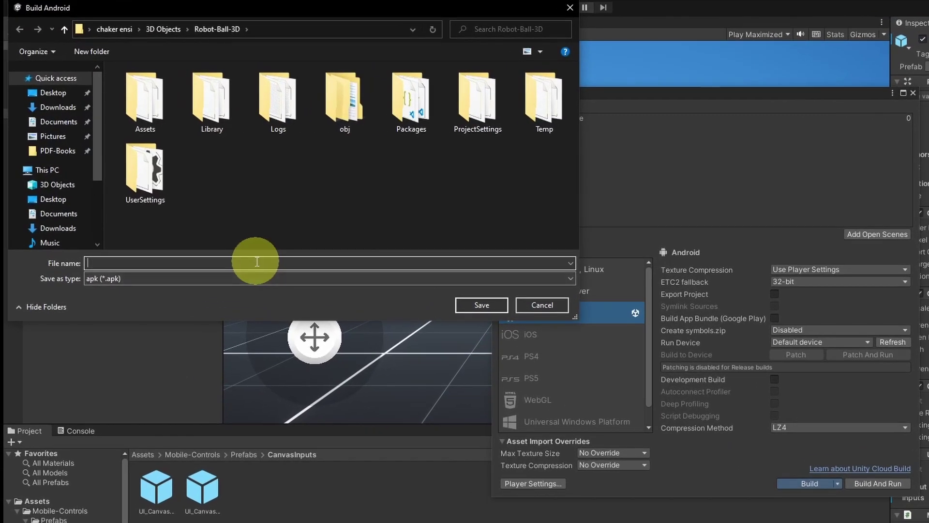
left_click(52, 92)
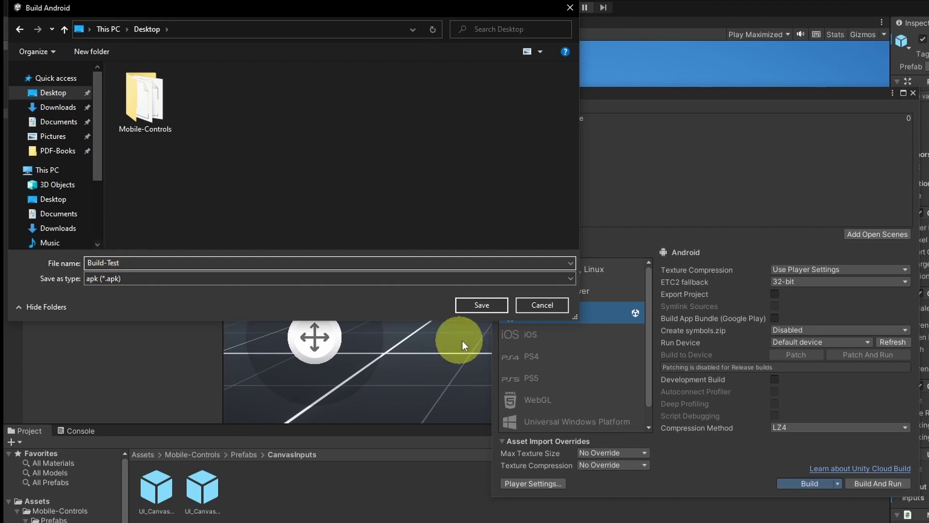
left_click(481, 304)
left_click(575, 334)
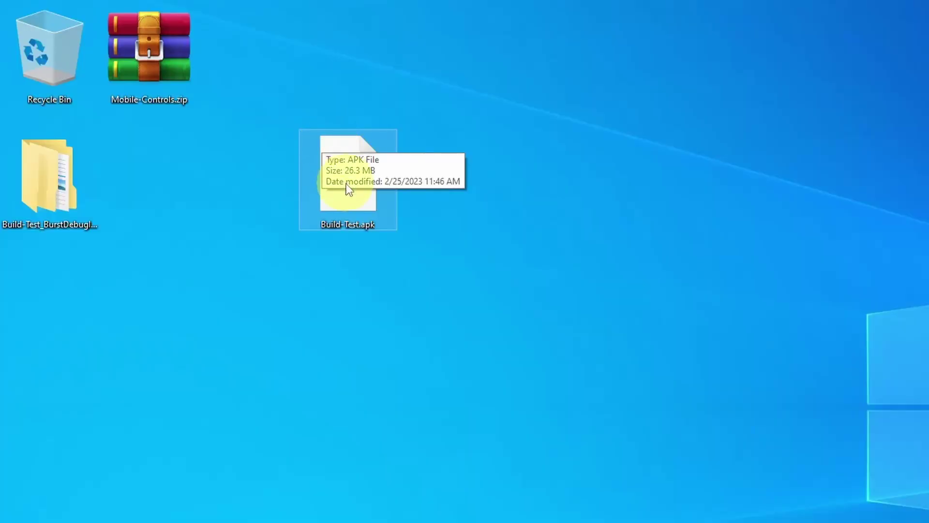
- Copy Build-Test.apk from the desktop and paste it into the Galaxy A10's Phone storage
right_click(348, 188)
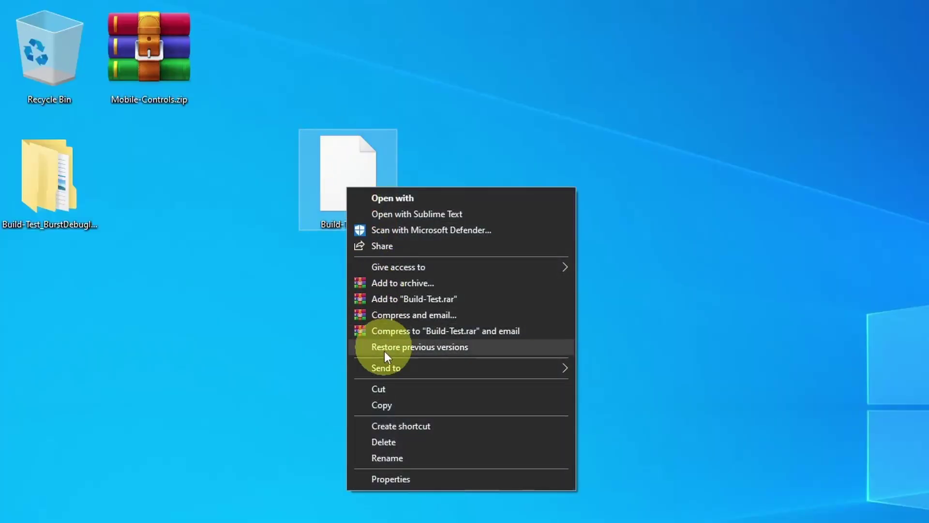
left_click(390, 399)
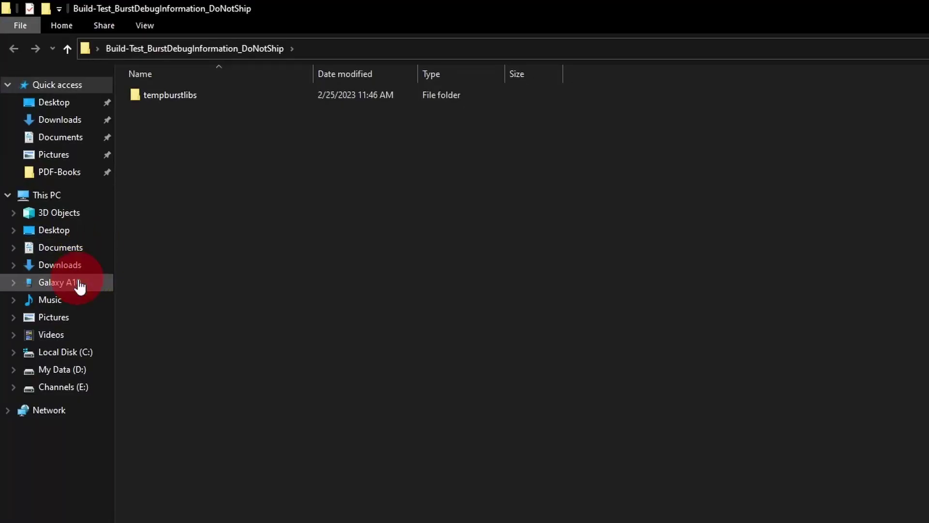
left_click(80, 286)
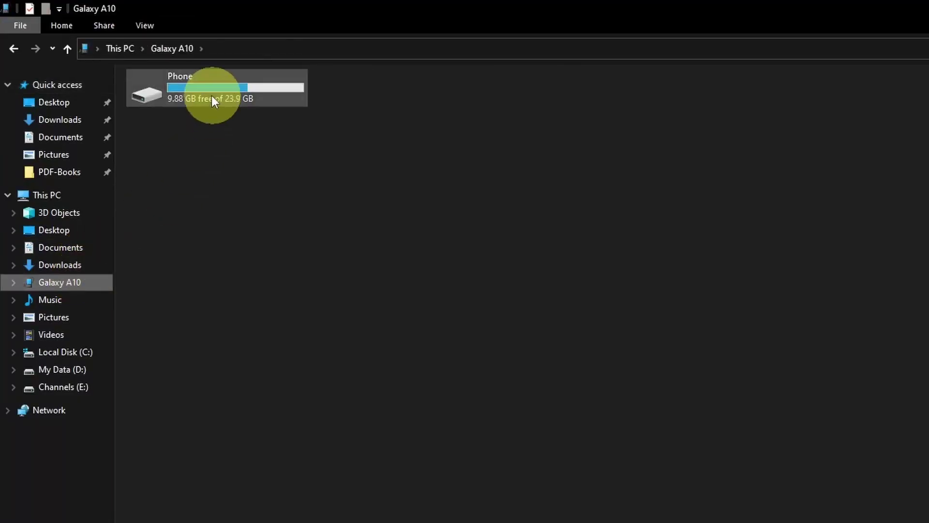
double_click(199, 92)
right_click(271, 280)
left_click(317, 358)
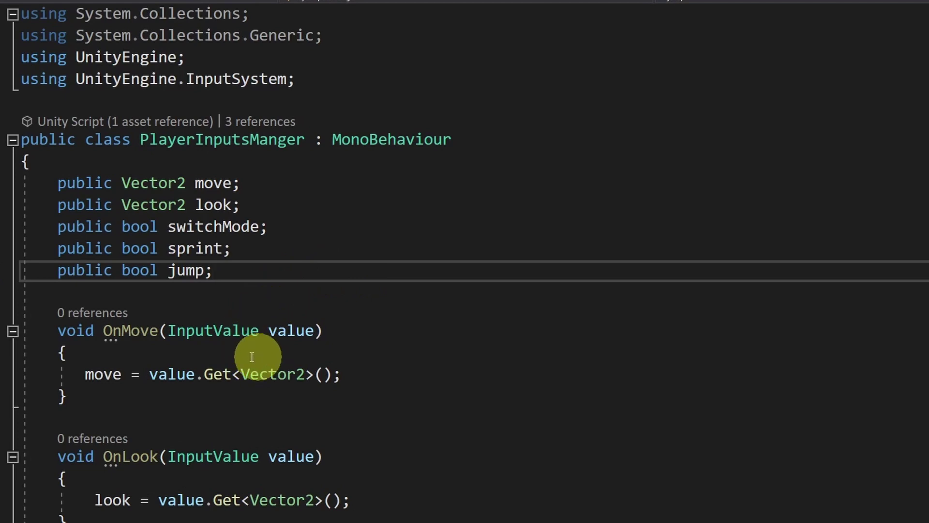
- Declare 'public bool lockCamera;' below jump and add an 'if (lockCamera)' check at the start of OnLook
scroll(252, 356, "down", 2)
scroll(232, 362, "up", 1)
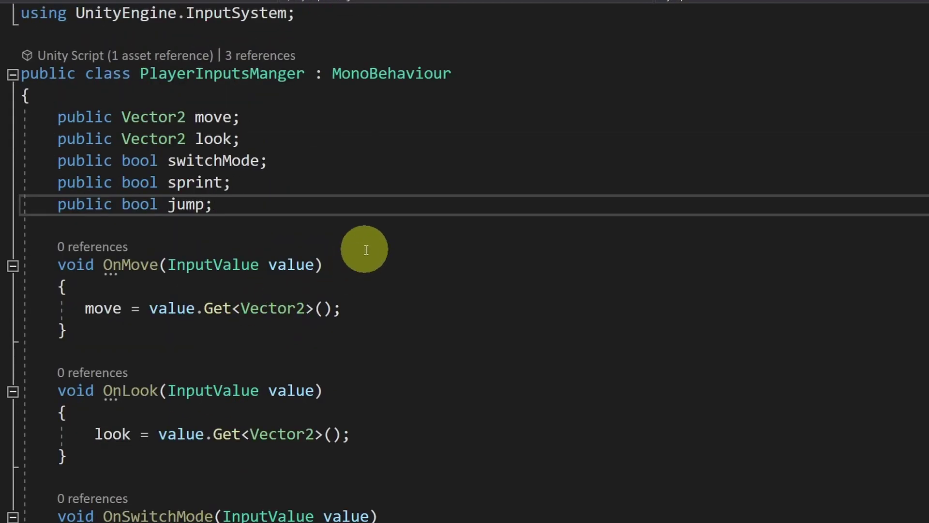
key("Return")
type("public bool lockCamera;")
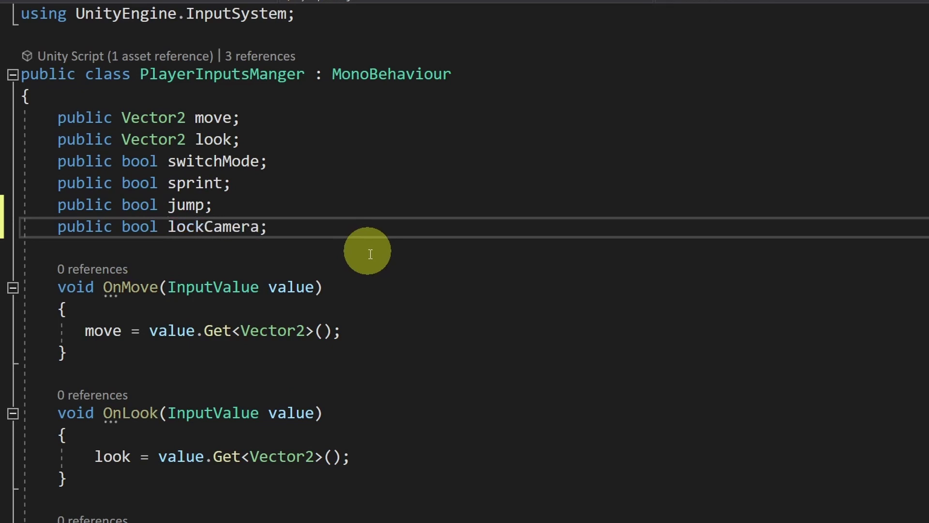
scroll(370, 253, "down", 2)
left_click(213, 306)
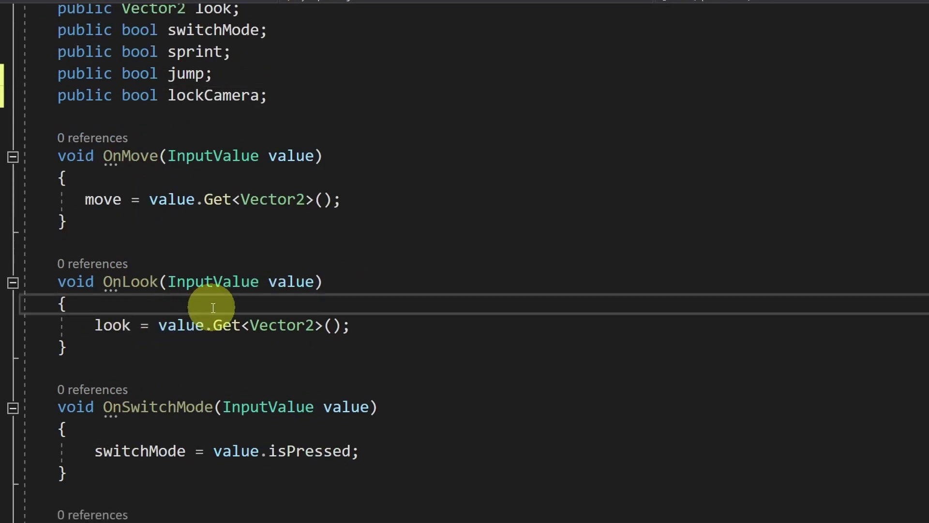
key("Return")
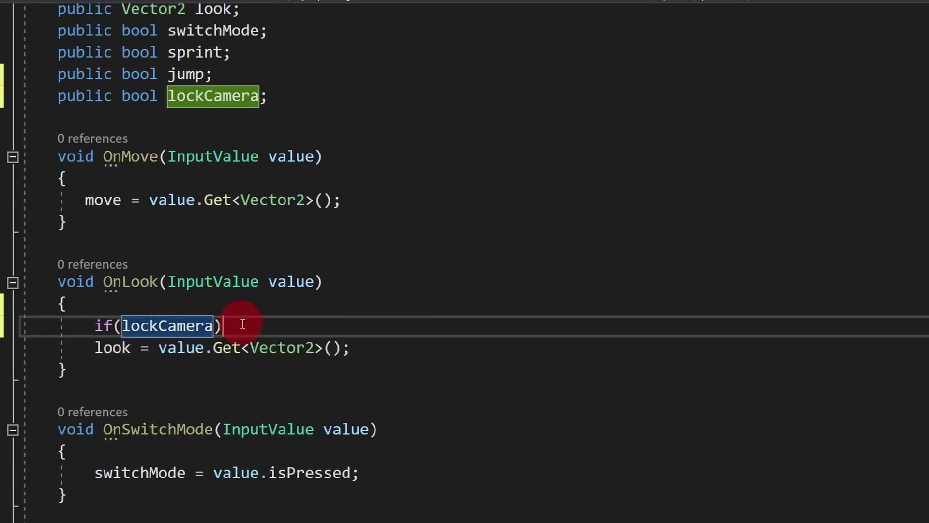
key("Return")
- Finish the lockCamera early return, then select PlayerHolder in Unity to show its input manager
type("return;")
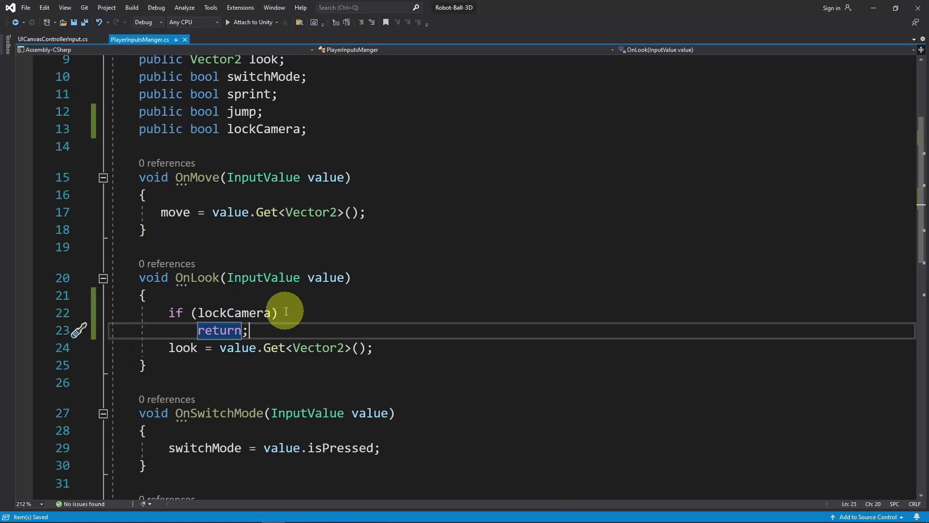
left_click(875, 7)
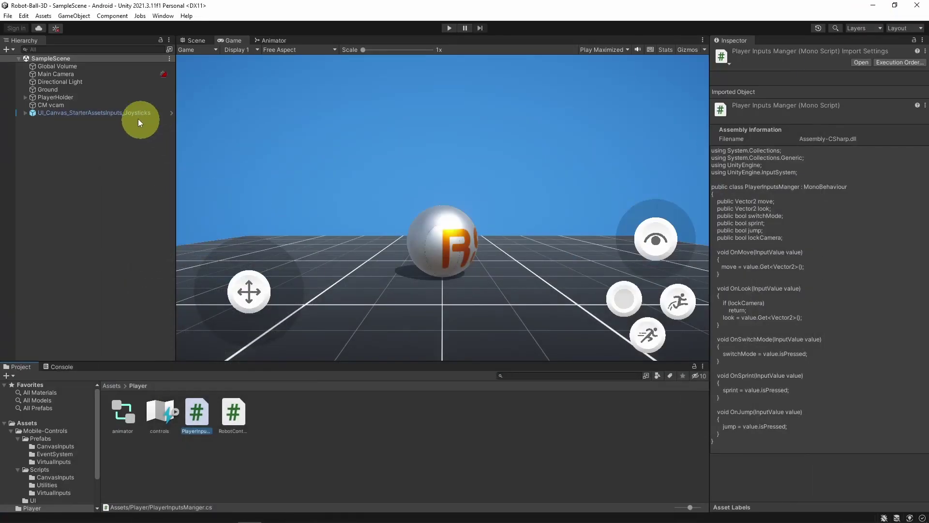
left_click(95, 96)
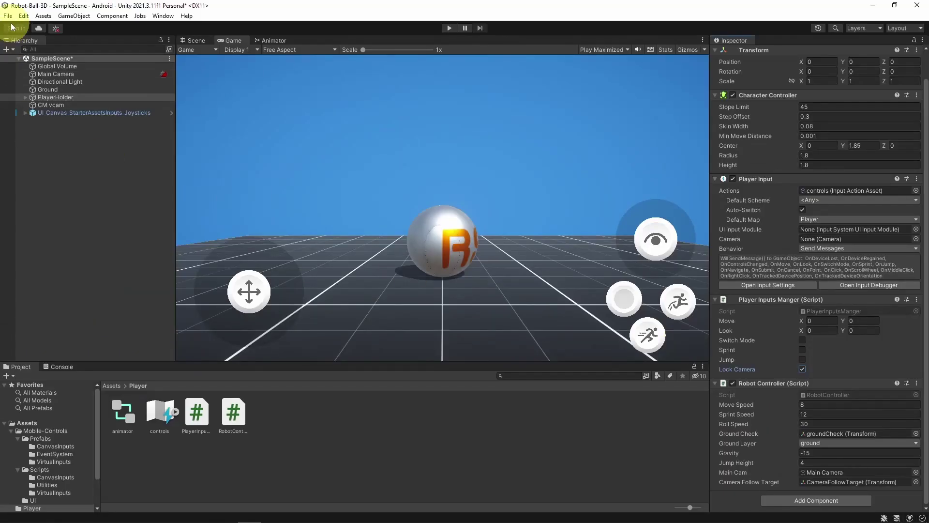
left_click(8, 16)
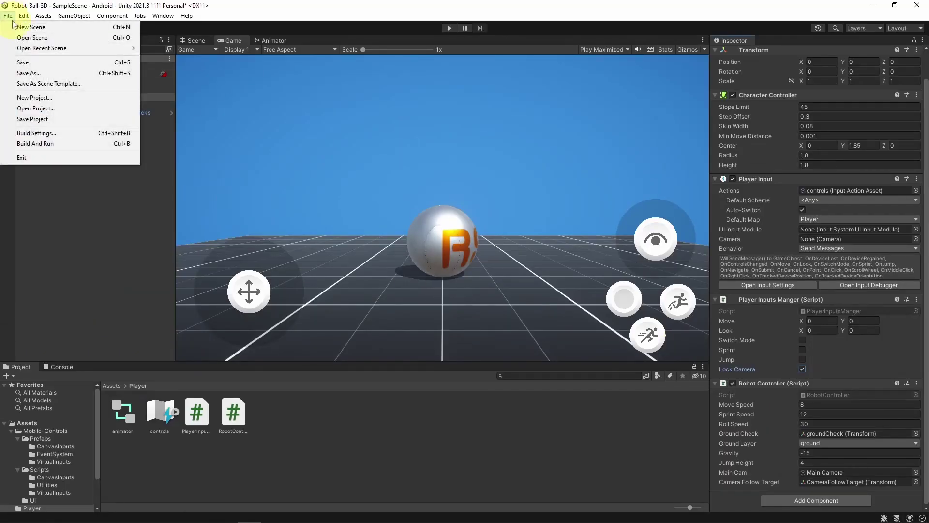